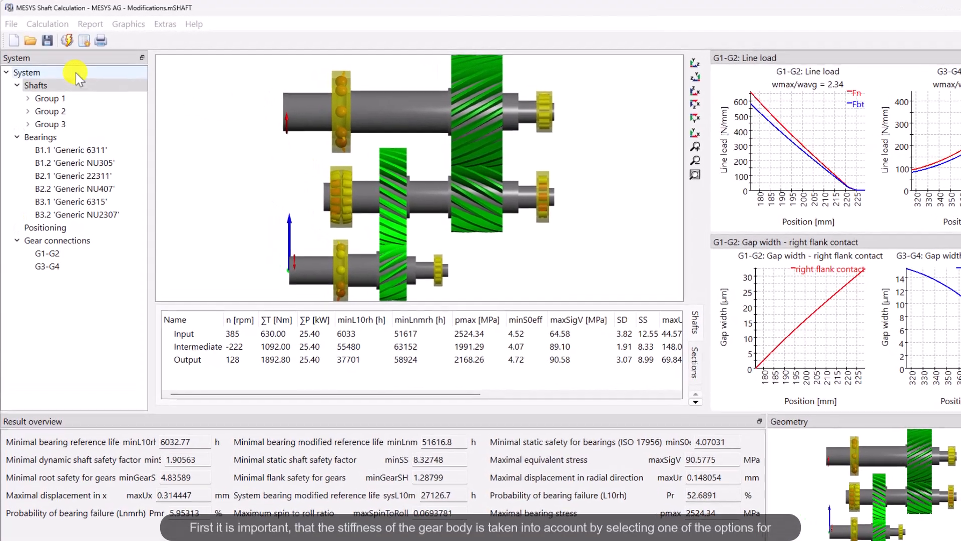
# Set the system setting for considering gears as stiffness to Increase shaft diameter
pyautogui.click(76, 73)
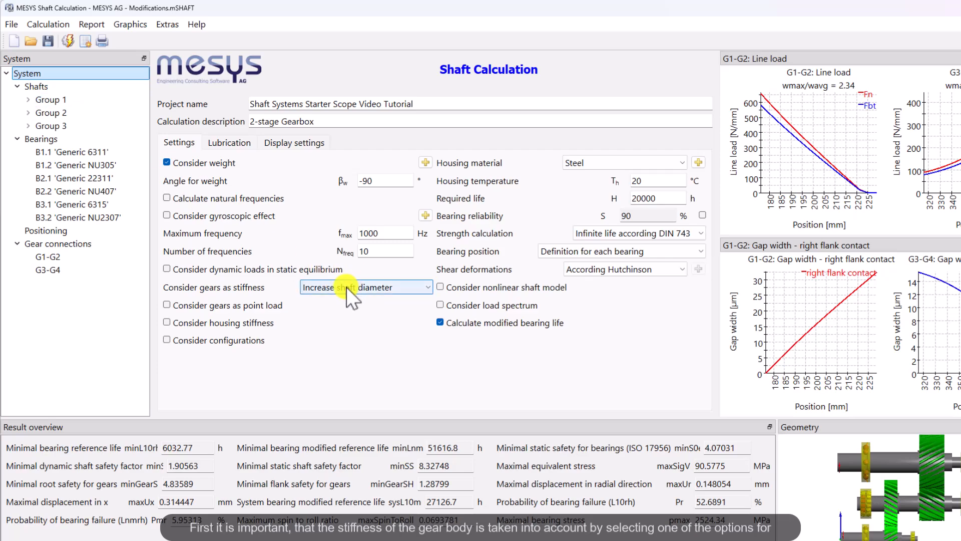
pyautogui.click(352, 290)
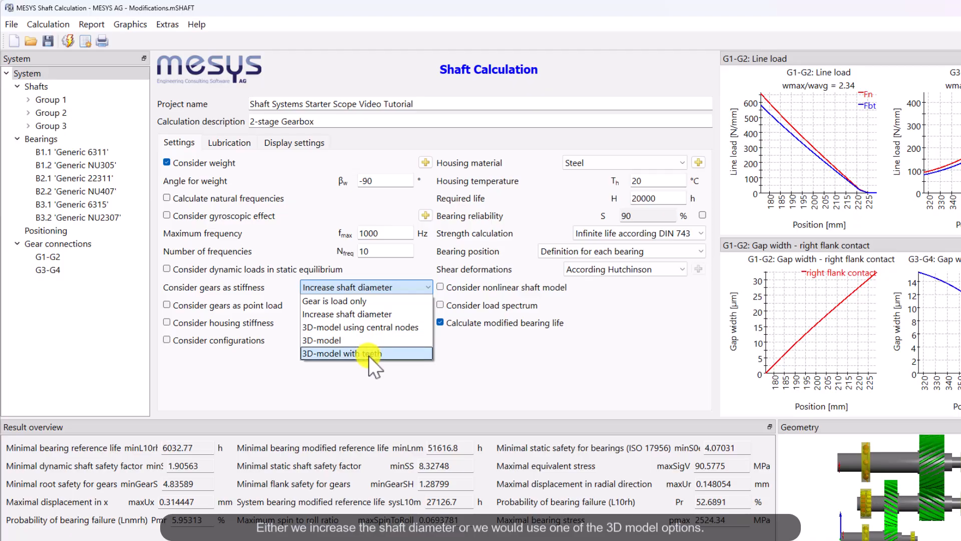
pyautogui.click(384, 314)
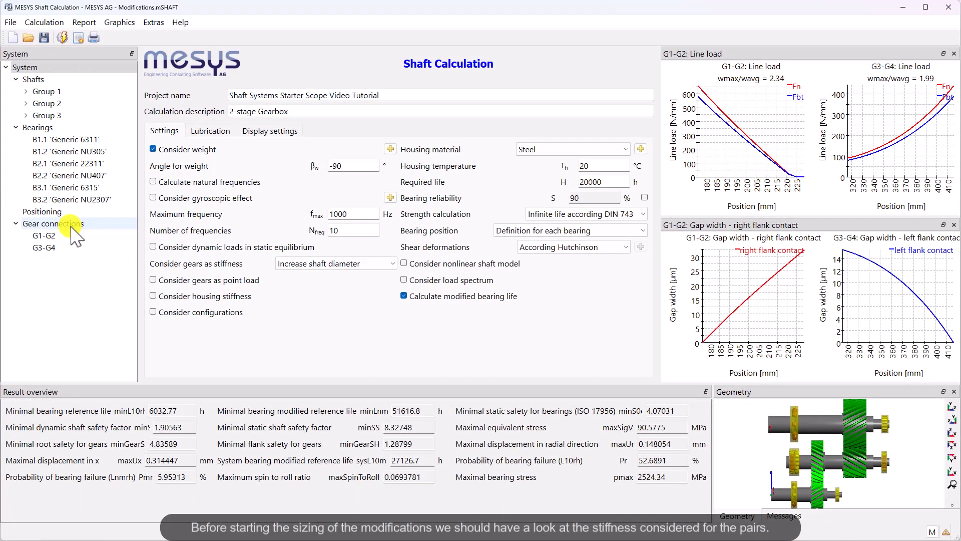
# Set the gear mesh stiffness of cylindrical gear pair G1-G2 to the calculated cγβ value
pyautogui.click(71, 225)
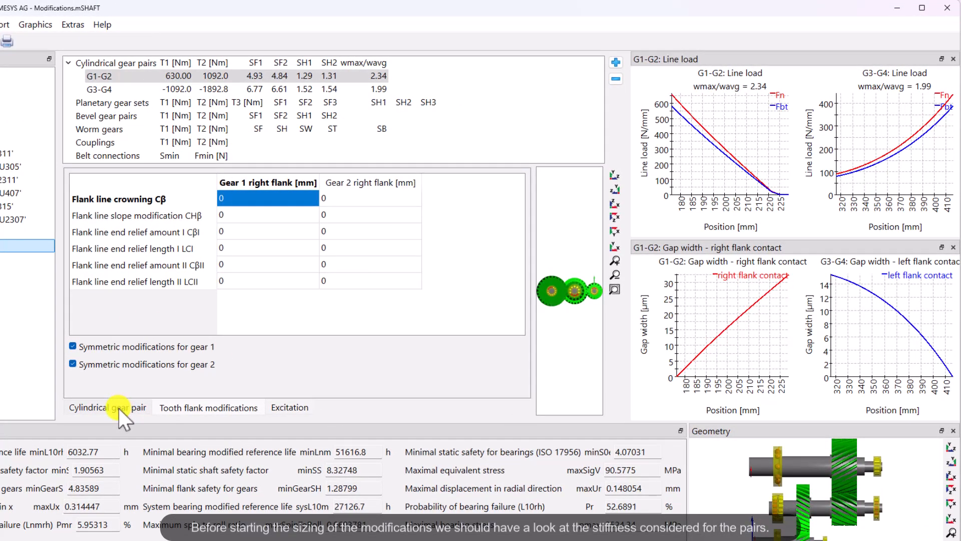
pyautogui.click(119, 407)
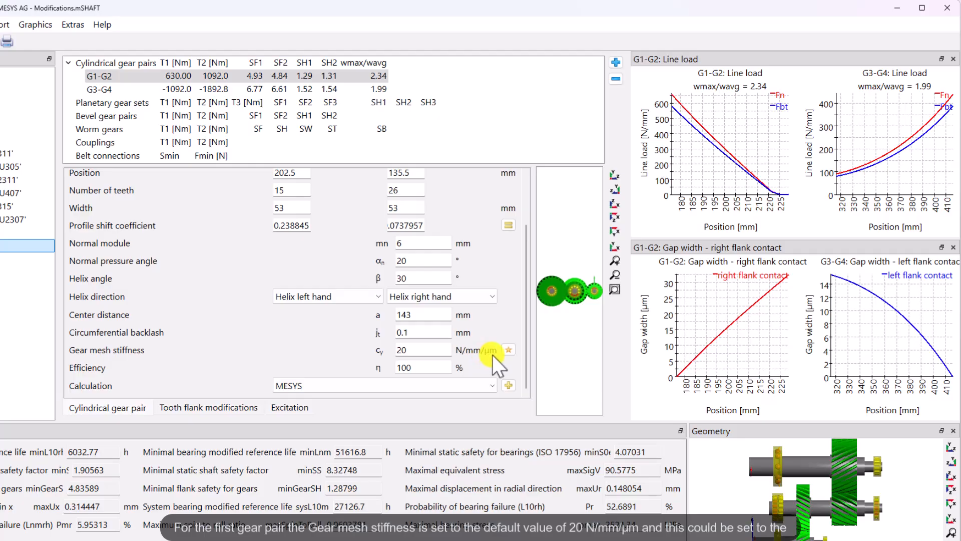
pyautogui.click(509, 349)
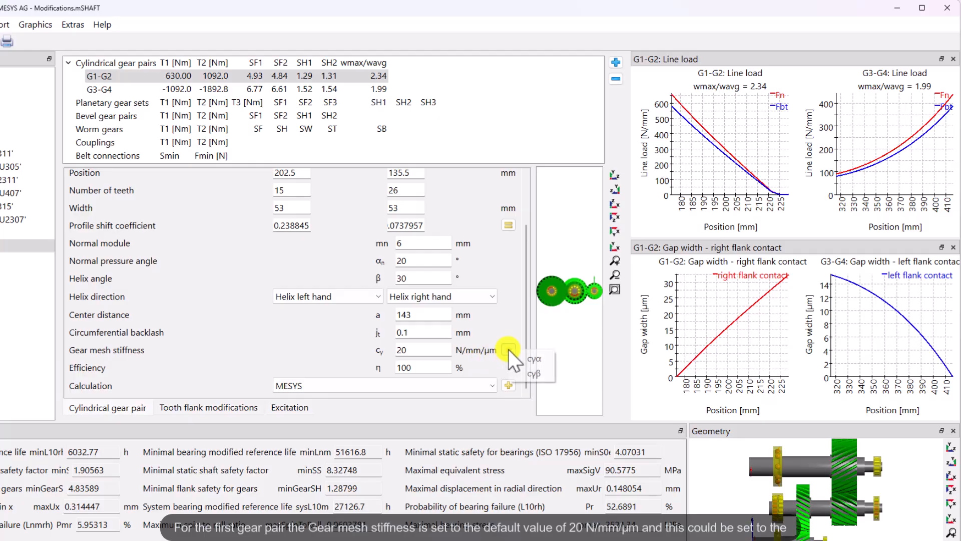
pyautogui.click(519, 378)
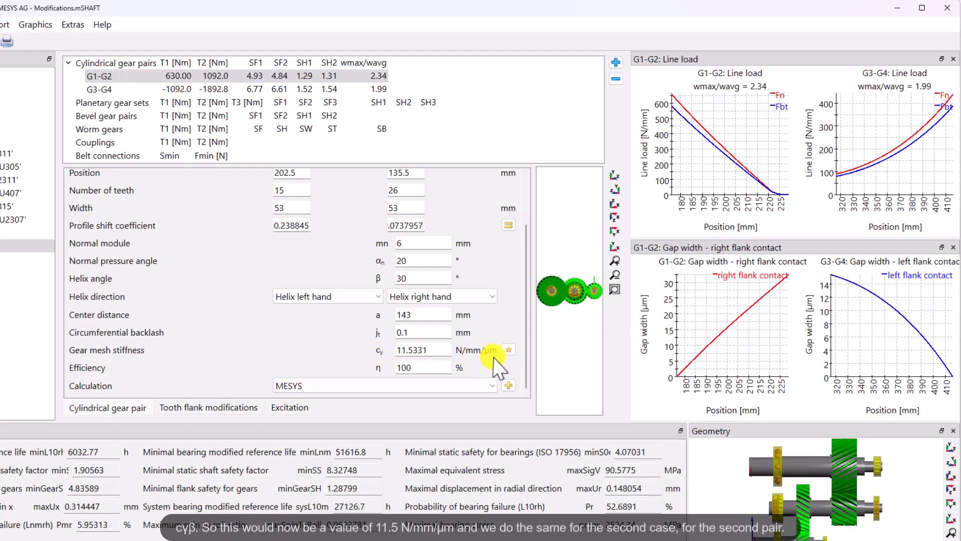
# Set the gear mesh stiffness of pair G3-G4 to the calculated cγβ value and switch the calculation option to A
pyautogui.click(283, 89)
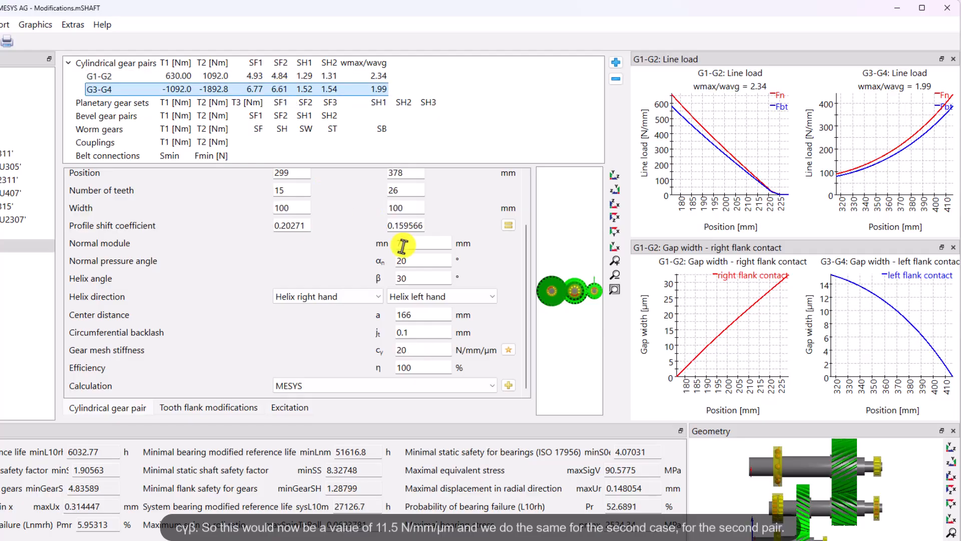
pyautogui.click(509, 349)
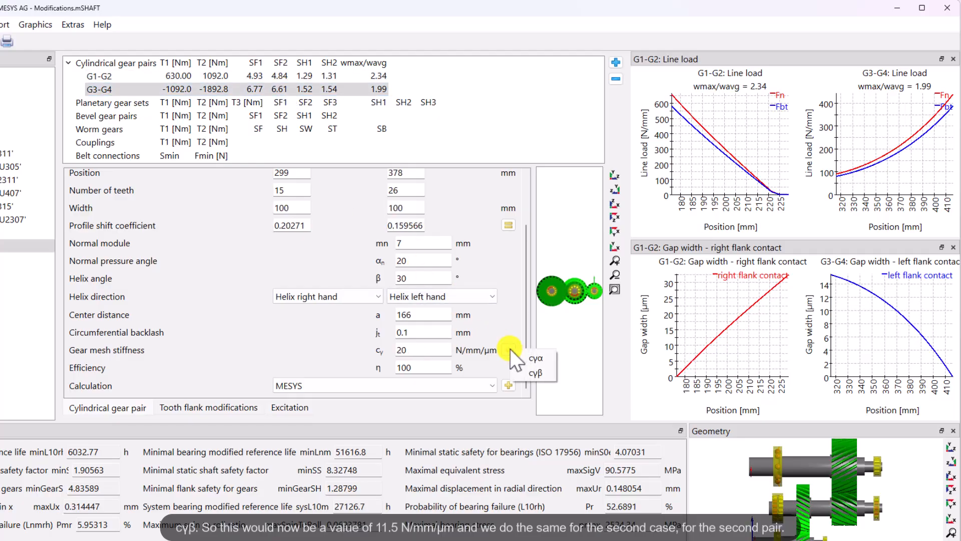
pyautogui.click(531, 376)
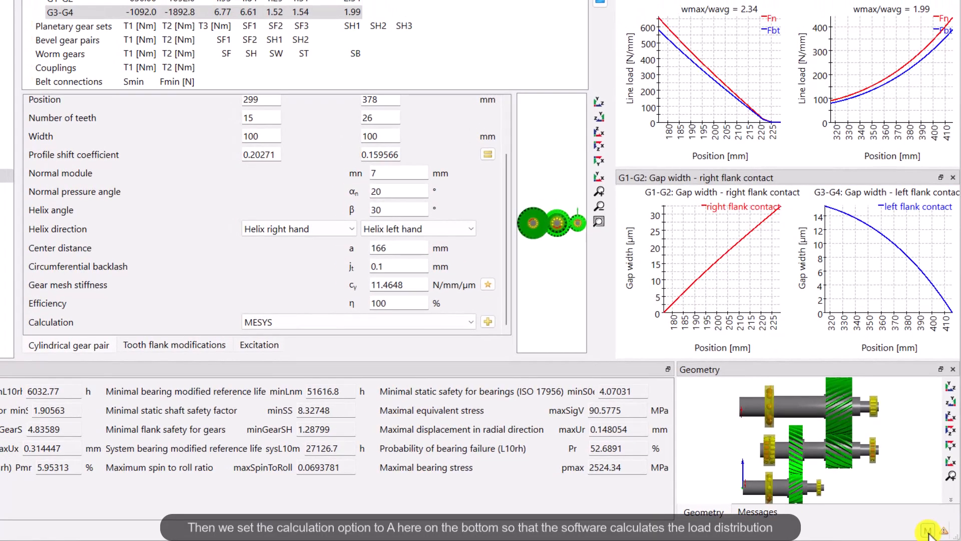
pyautogui.click(924, 531)
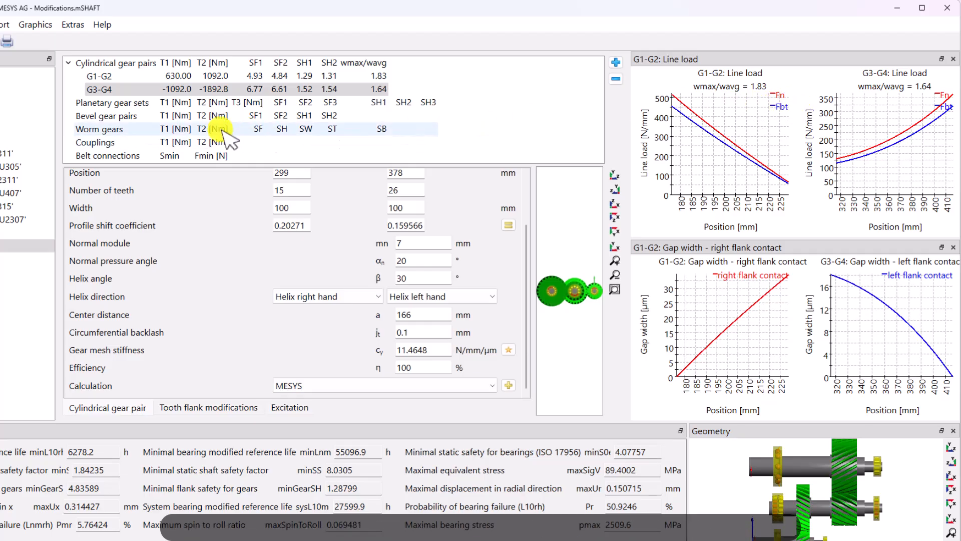
# Set the flank line slope modification CHβ of gear 1's right flank in pair G1-G2 to -0.035 mm
pyautogui.click(164, 80)
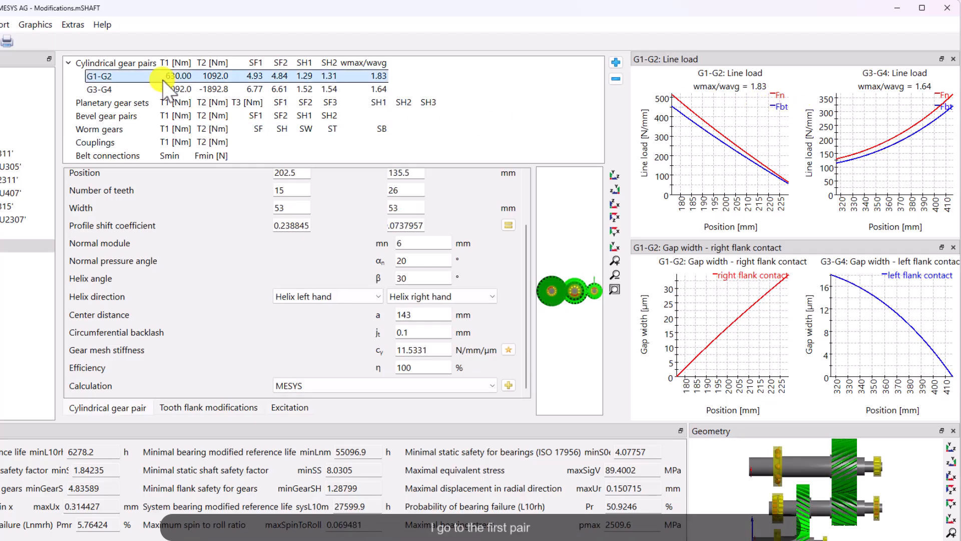
pyautogui.click(202, 409)
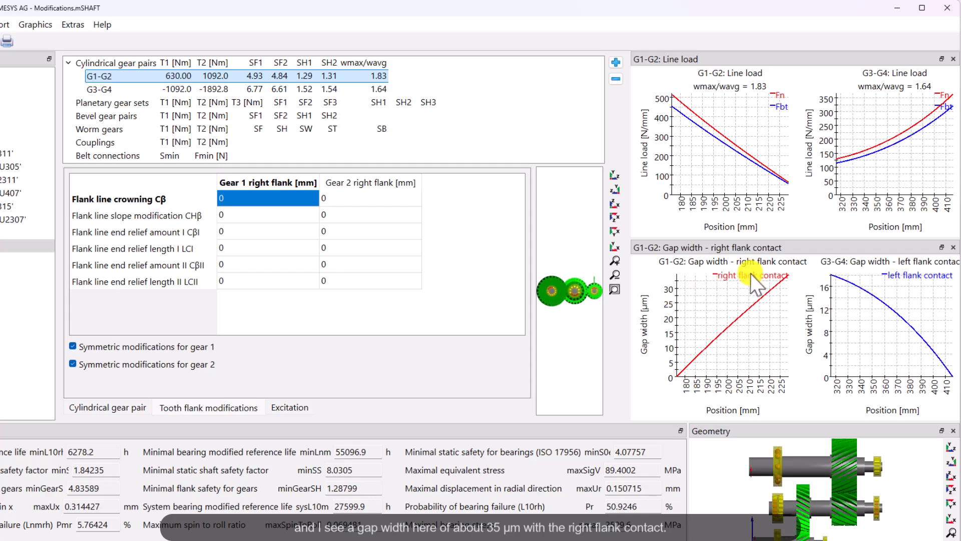
pyautogui.click(255, 219)
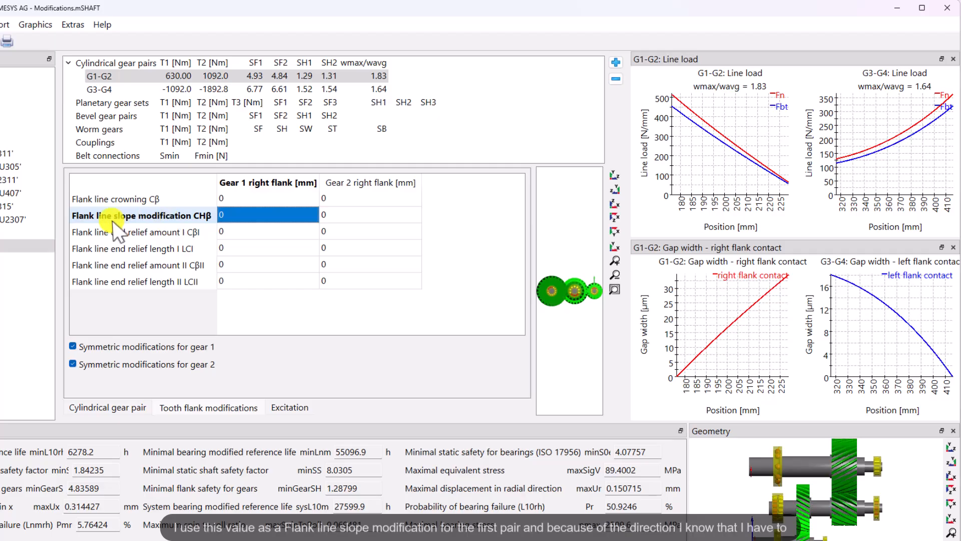
pyautogui.click(254, 215)
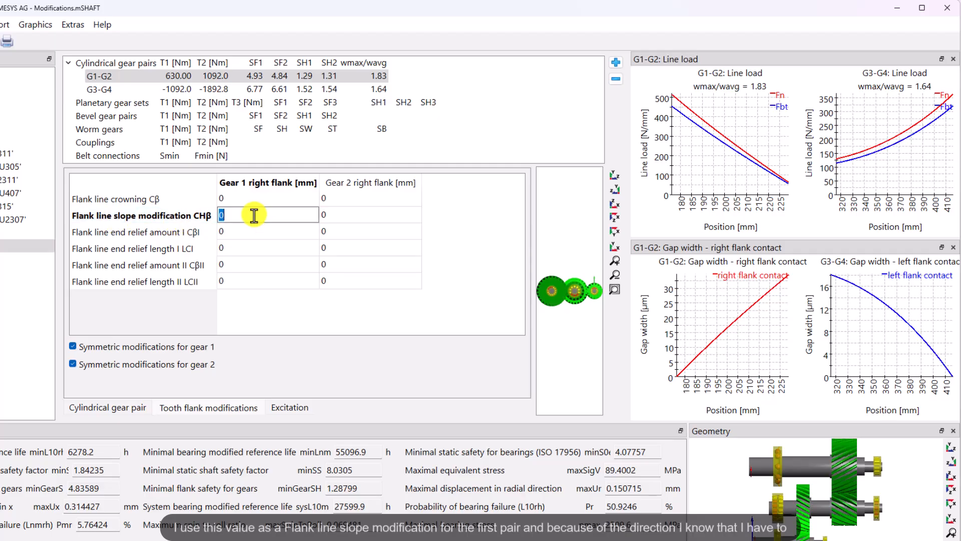
pyautogui.write('-0.035')
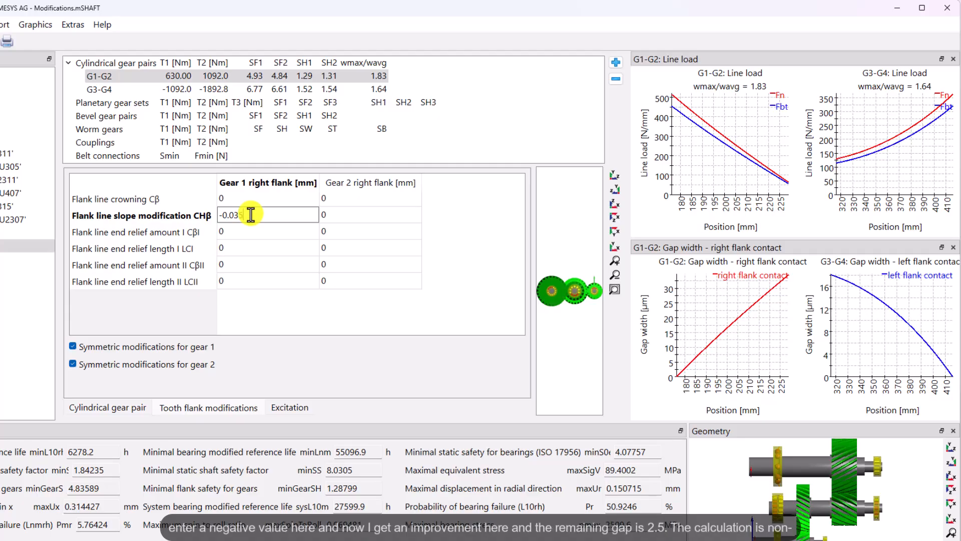
pyautogui.press('Tab')
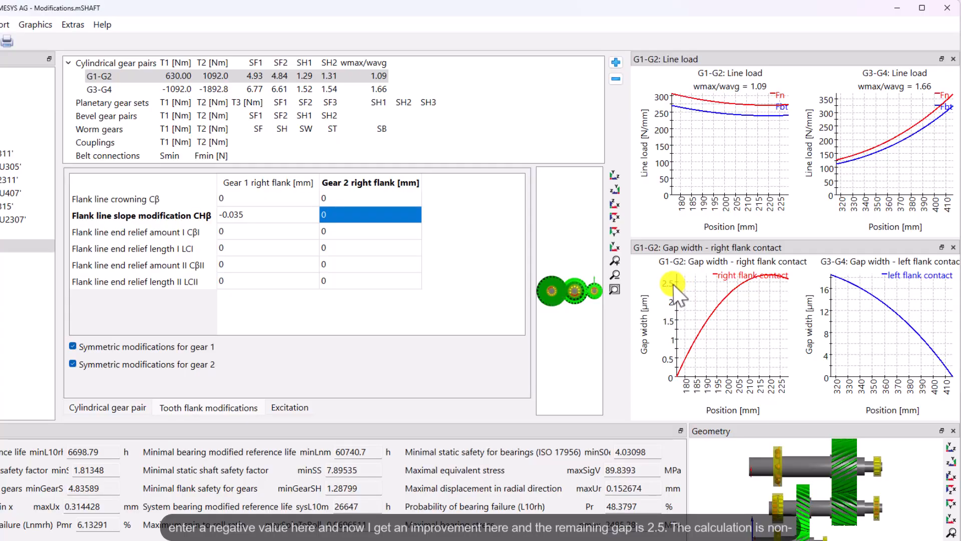
# Refine the flank line slope modification CHβ of gear 1 in pair G1-G2 to -0.038 mm
pyautogui.click(259, 219)
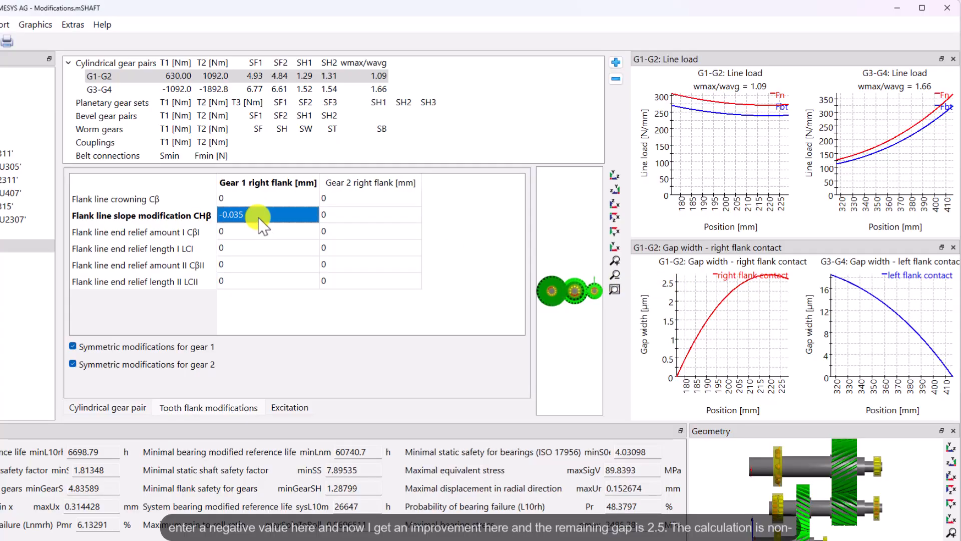
pyautogui.click(259, 218)
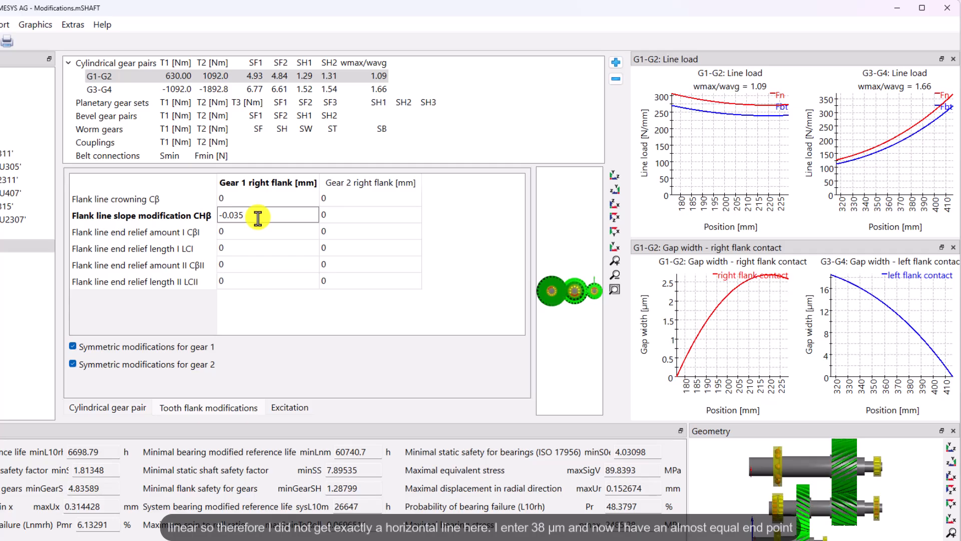
pyautogui.press('BackSpace')
pyautogui.write('8')
pyautogui.press('Tab')
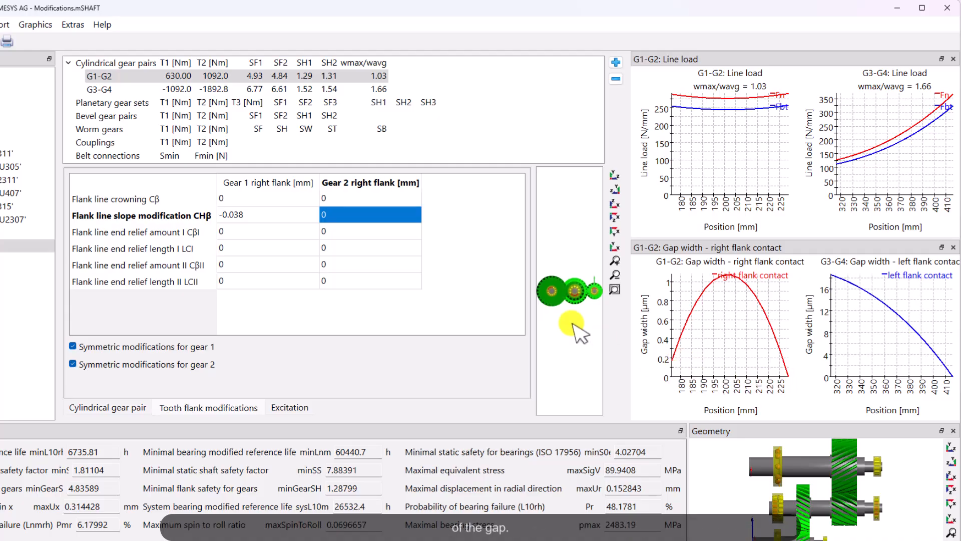
# Set the flank line slope modification CHβ of gear 1's right flank in pair G3-G4 to 0.018 mm
pyautogui.click(299, 91)
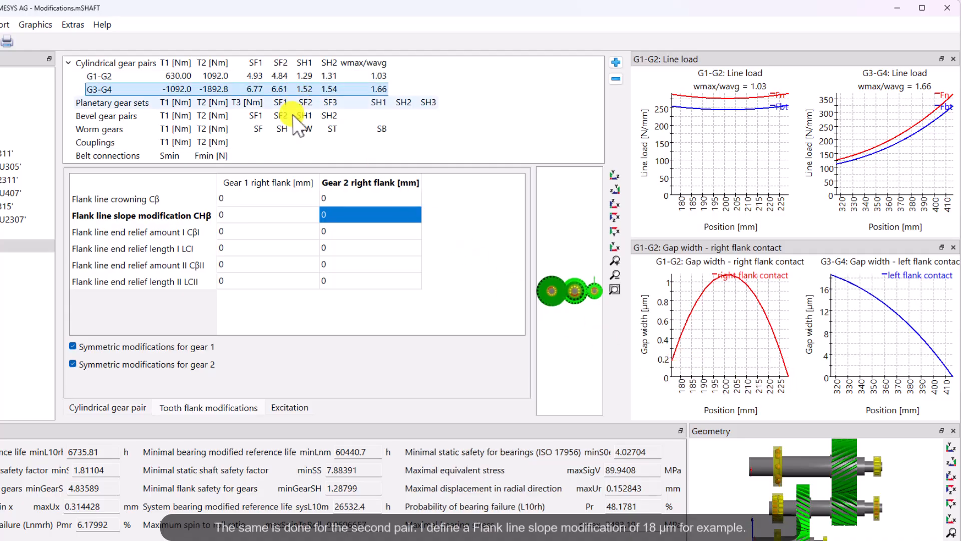
pyautogui.click(242, 217)
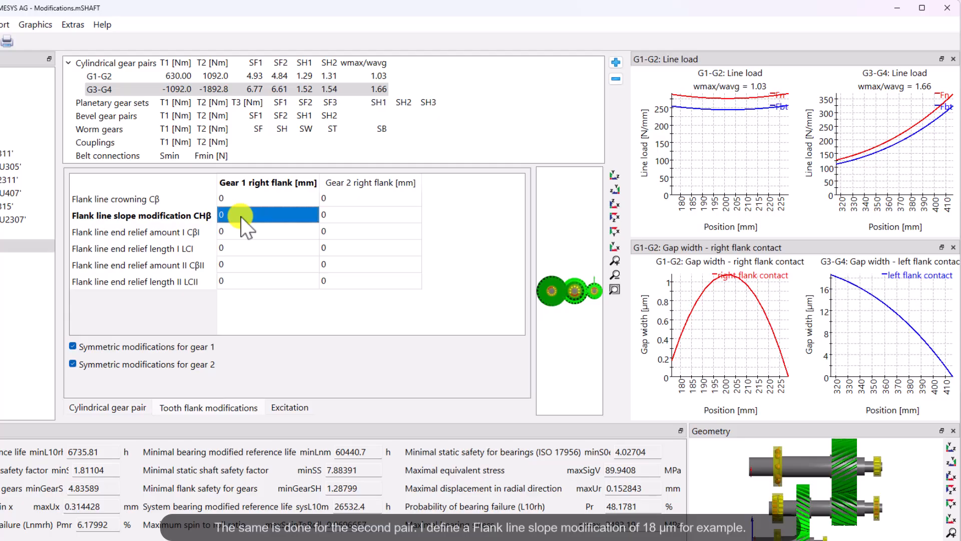
pyautogui.click(241, 216)
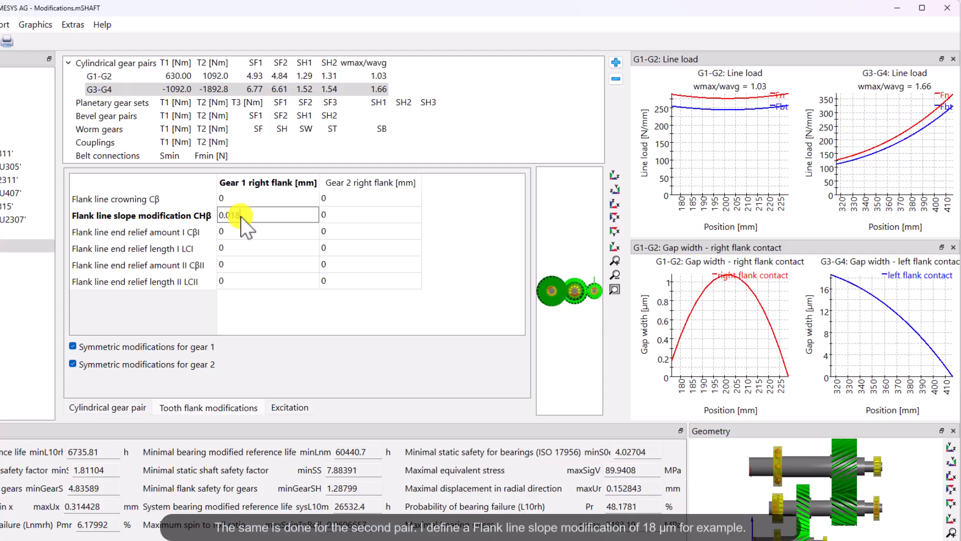
pyautogui.write('.018')
pyautogui.press('Tab')
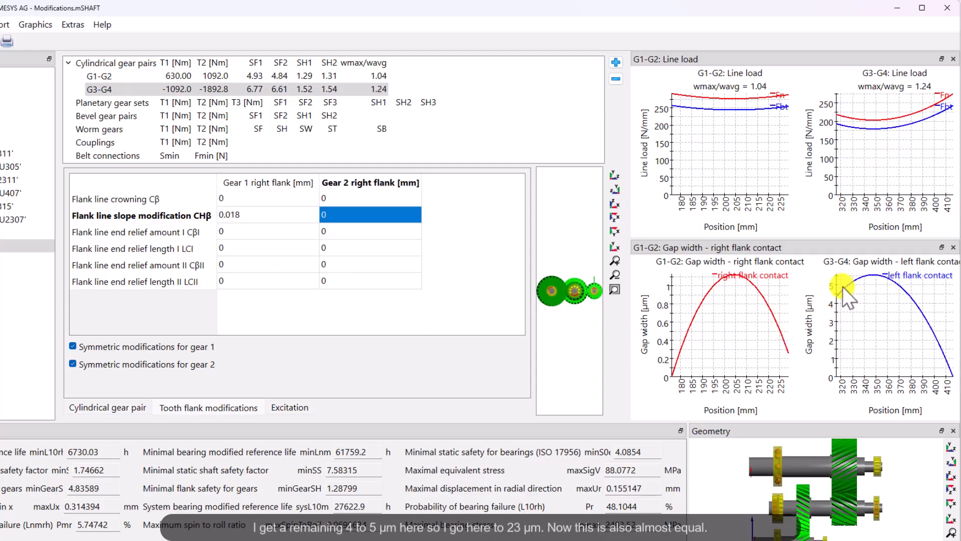
# Refine the flank line slope modification CHβ of gear 1 in pair G3-G4 to 0.023 mm
pyautogui.doubleClick(282, 215)
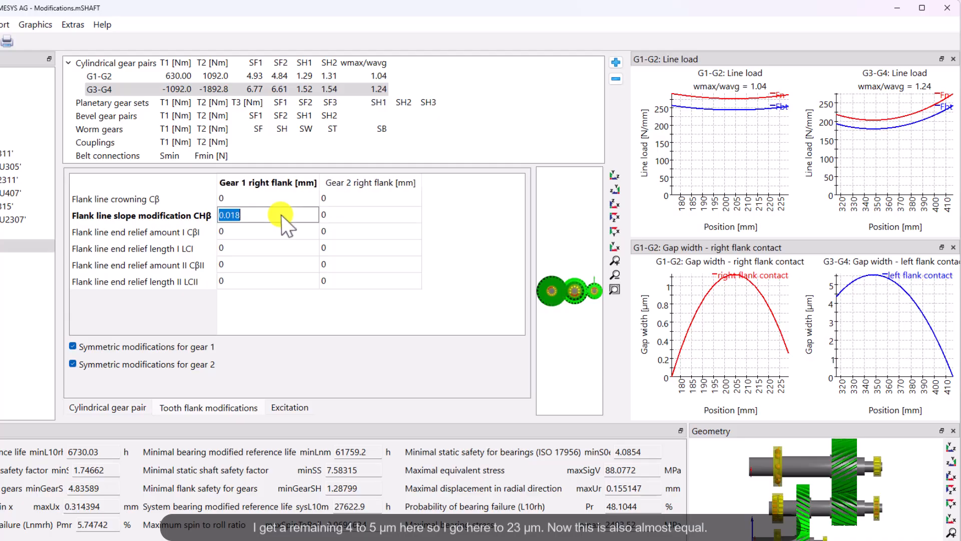
pyautogui.click(273, 213)
pyautogui.press('BackSpace')
pyautogui.press('BackSpace')
pyautogui.press('BackSpace')
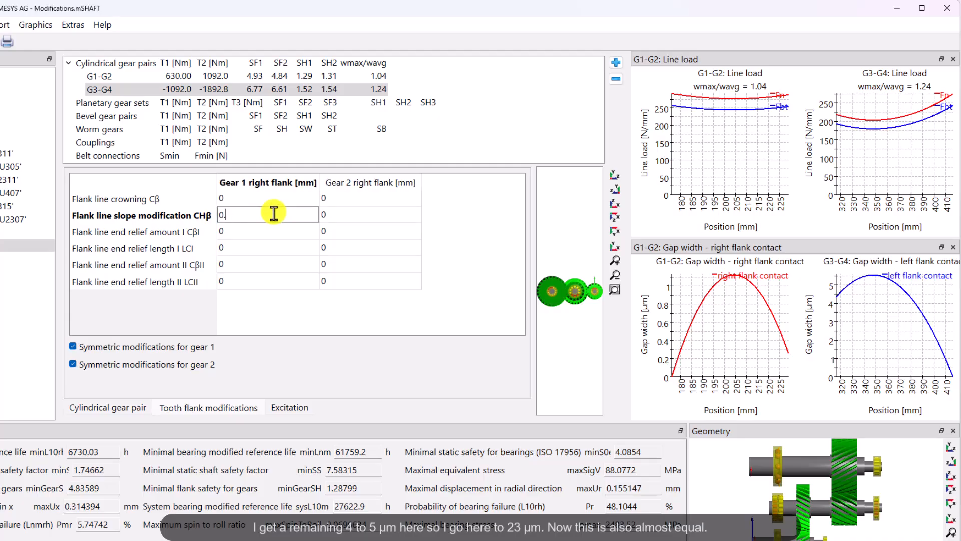
pyautogui.write('023')
pyautogui.press('Tab')
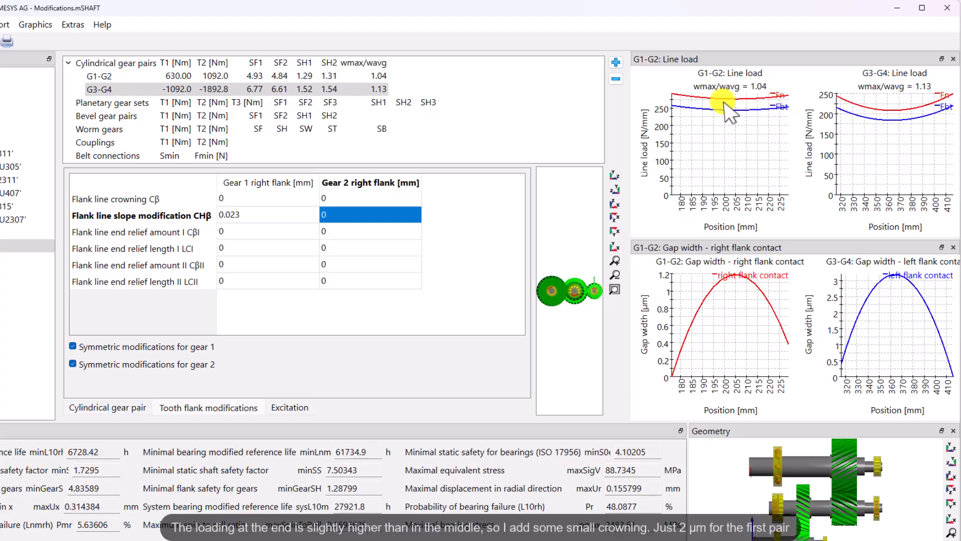
# Set the flank line crowning Cβ of gear 1's right flank in pair G1-G2 to 0.002 mm
pyautogui.click(250, 76)
pyautogui.click(260, 199)
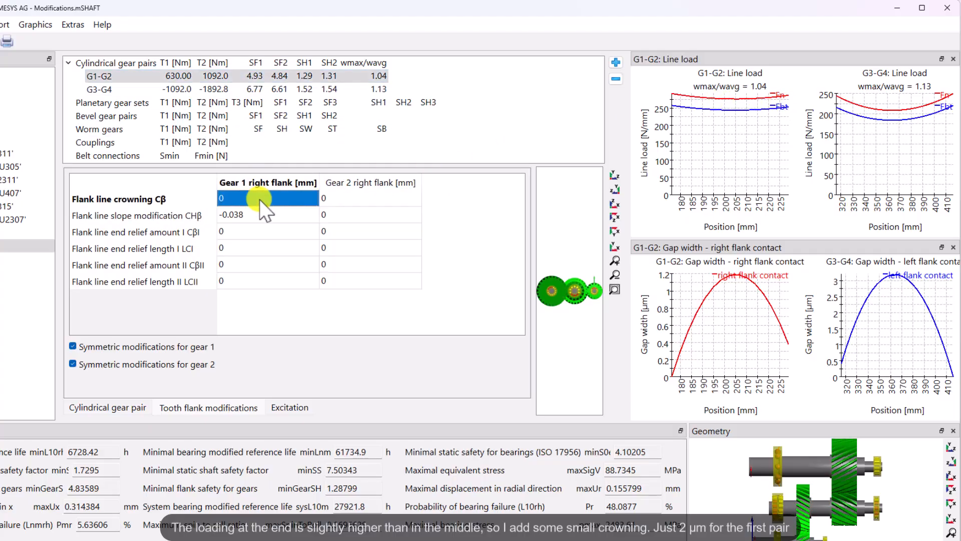
pyautogui.write('0.00')
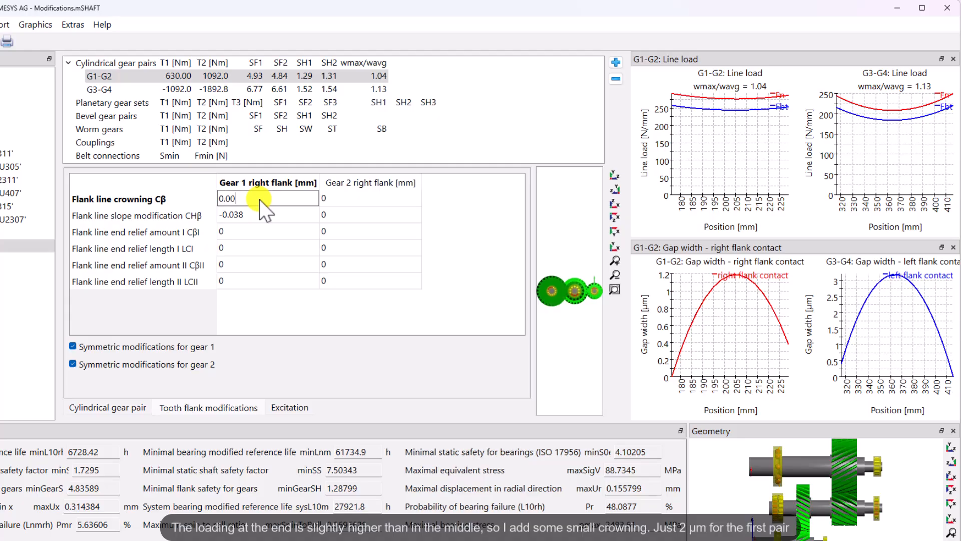
pyautogui.write('2')
pyautogui.press('Tab')
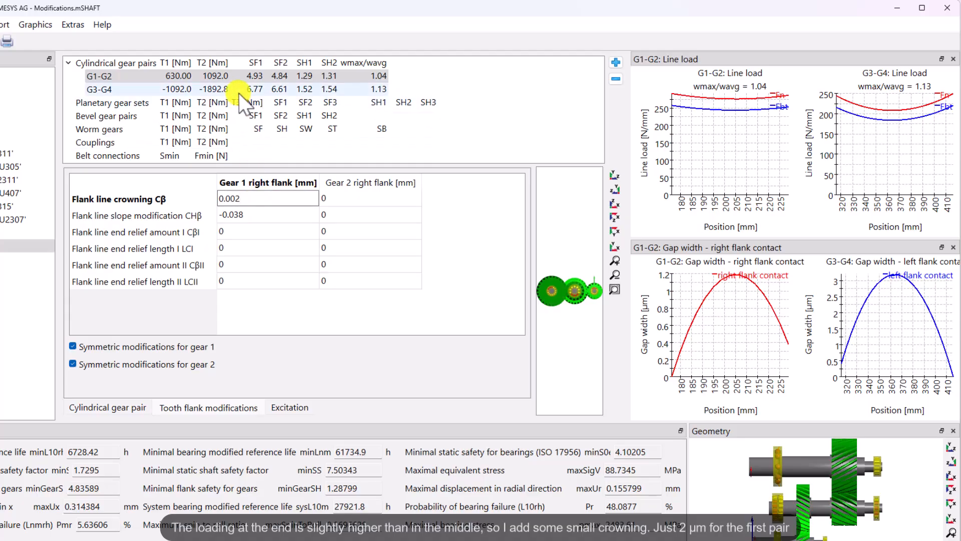
# Set the flank line crowning Cβ of gear 1's right flank in pair G3-G4 to 0.003 mm
pyautogui.click(238, 90)
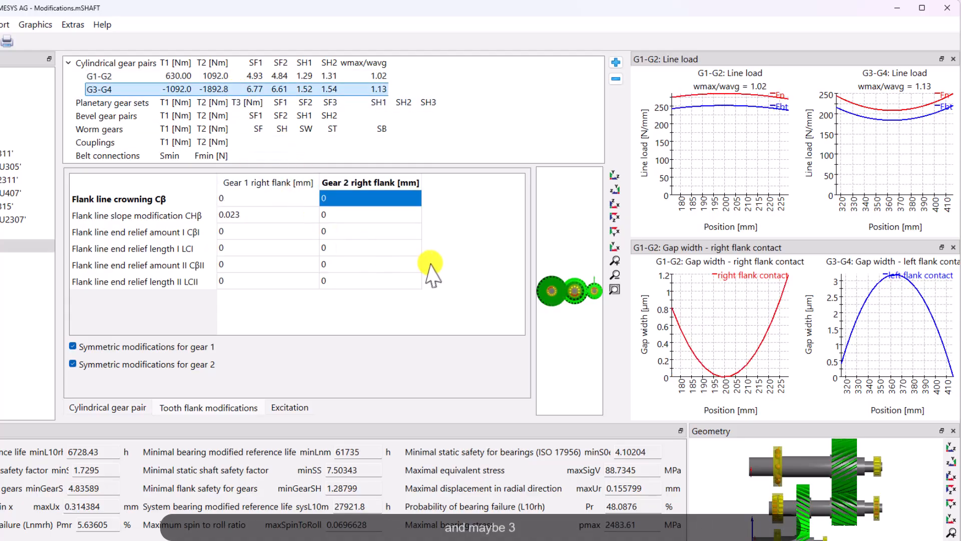
pyautogui.click(247, 201)
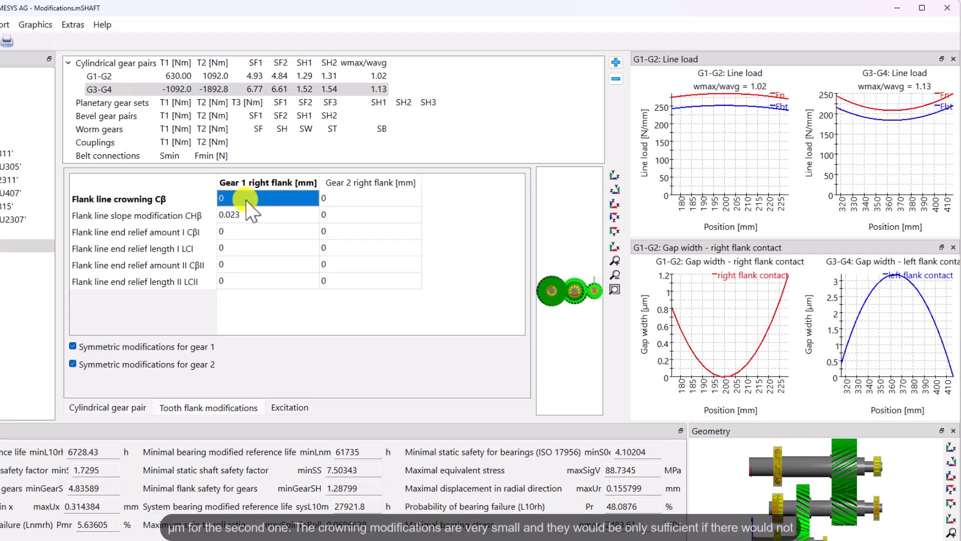
pyautogui.write('0.003')
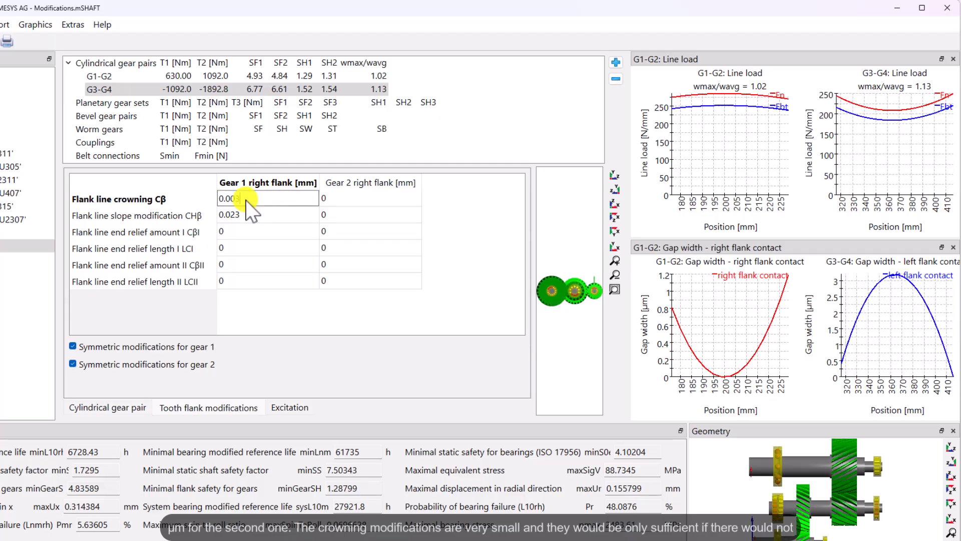
pyautogui.press('Tab')
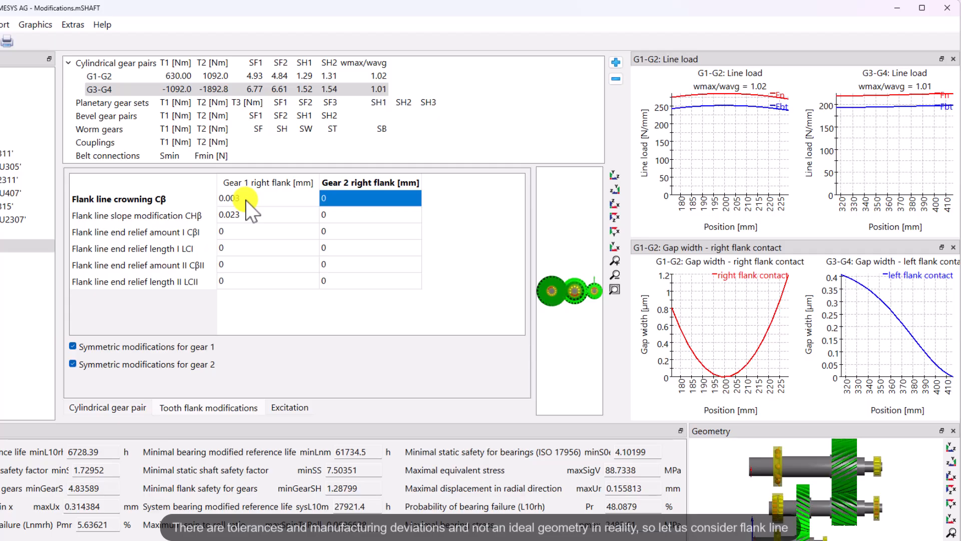
# Set the mesh misalignment fma of gear pair G1-G2 to 0.01 mm in its calculation options
pyautogui.click(185, 75)
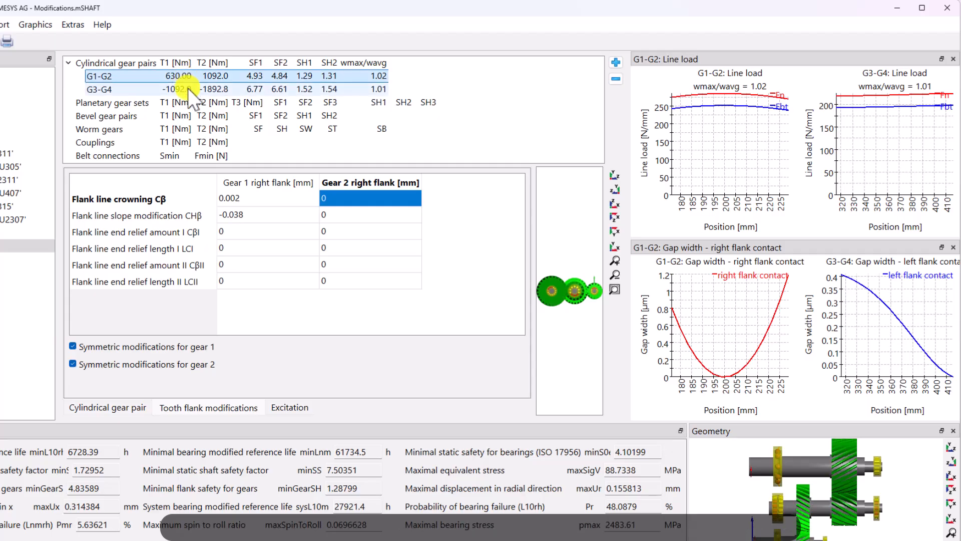
pyautogui.click(130, 410)
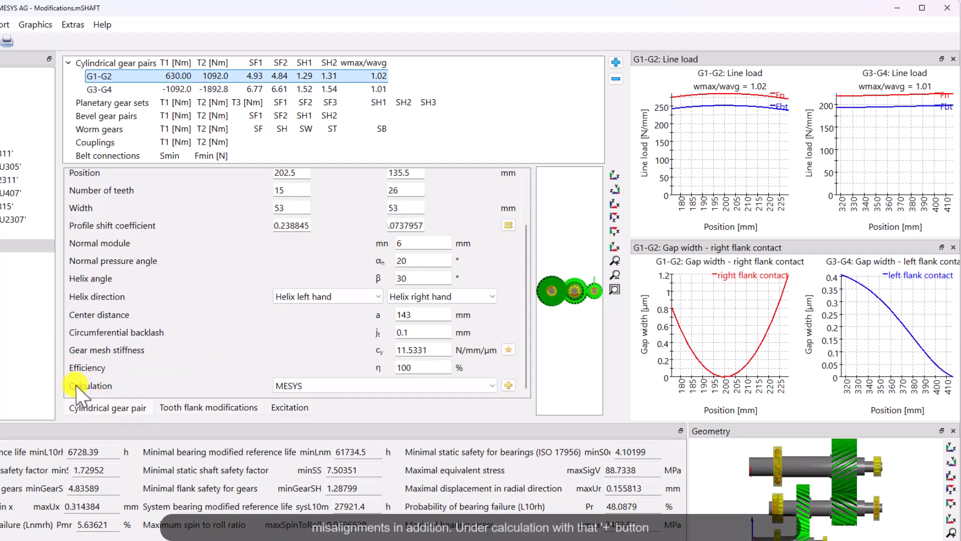
pyautogui.click(509, 385)
pyautogui.click(485, 319)
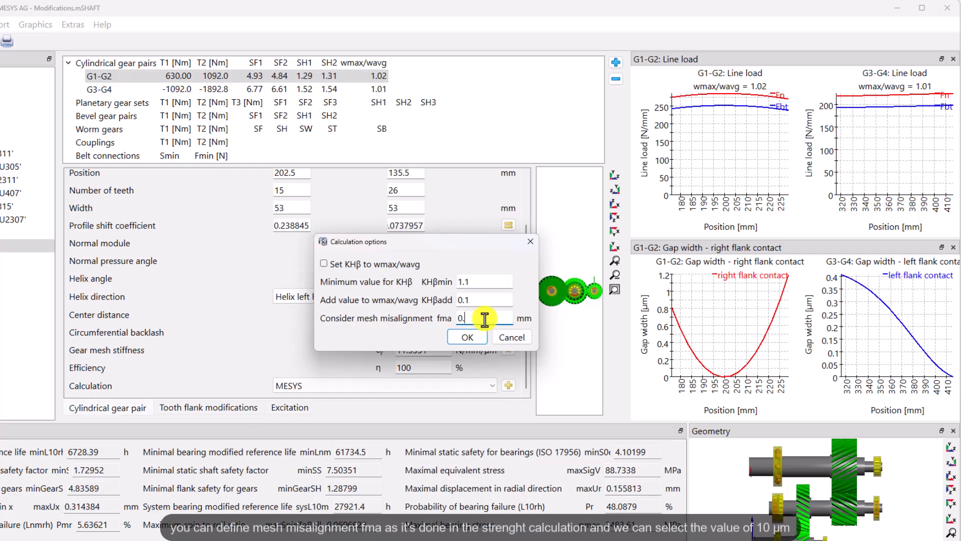
pyautogui.write('0.01')
pyautogui.click(469, 340)
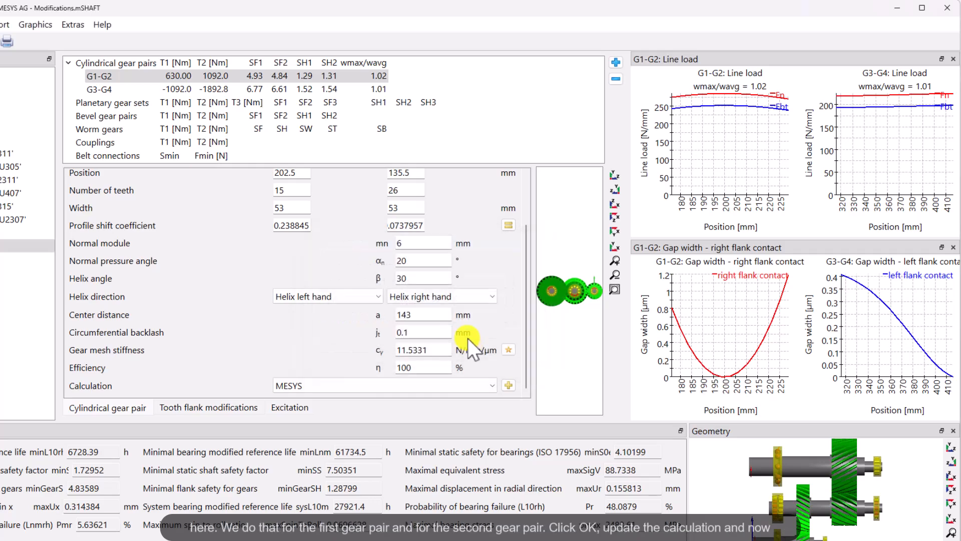
# Set the mesh misalignment fma of gear pair G3-G4 to 0.01 mm and recalculate the gearbox
pyautogui.click(281, 89)
pyautogui.click(508, 385)
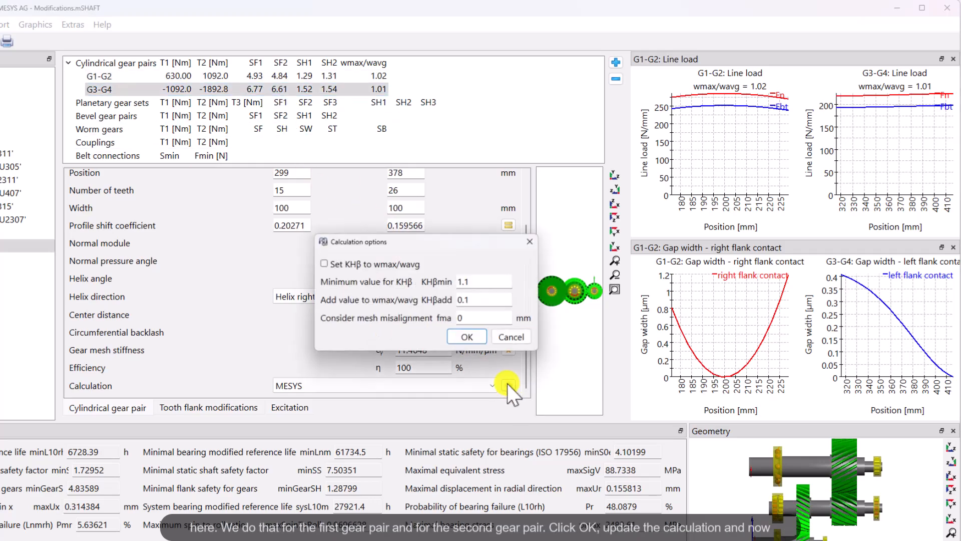
pyautogui.click(476, 313)
pyautogui.write('.')
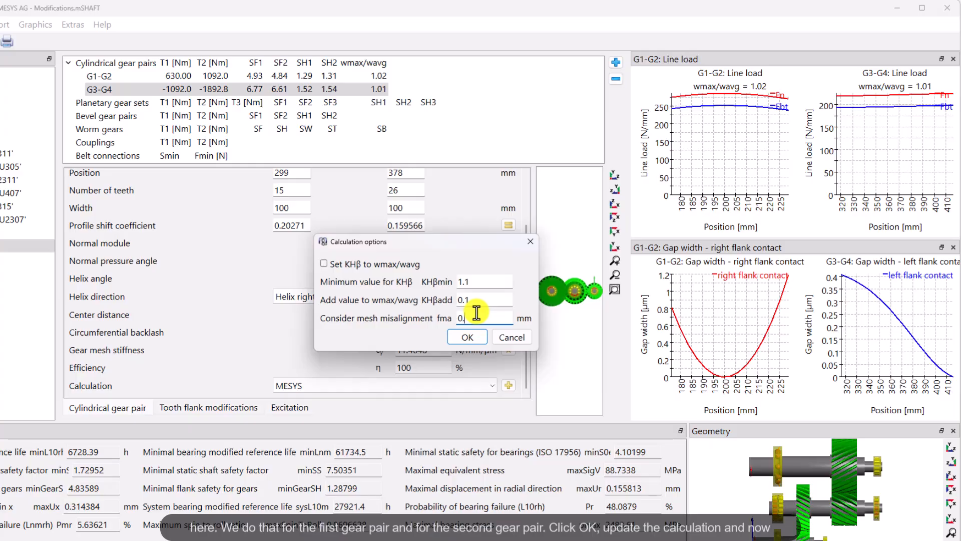
pyautogui.write('1')
pyautogui.write('0')
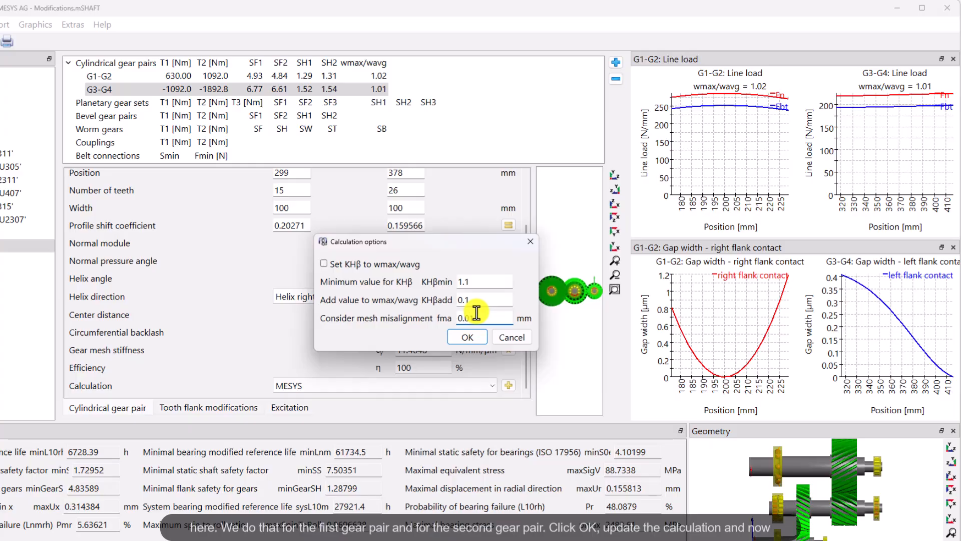
pyautogui.click(473, 341)
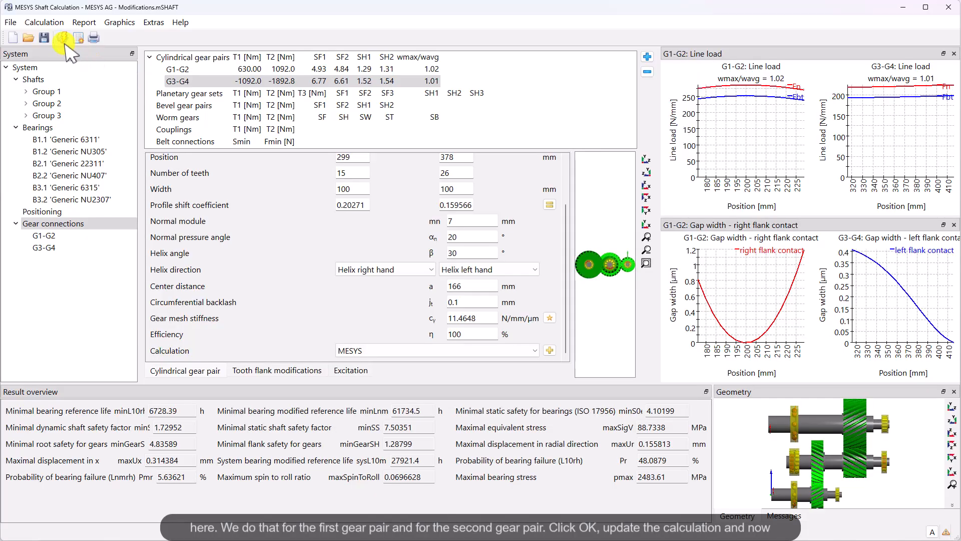
pyautogui.click(61, 38)
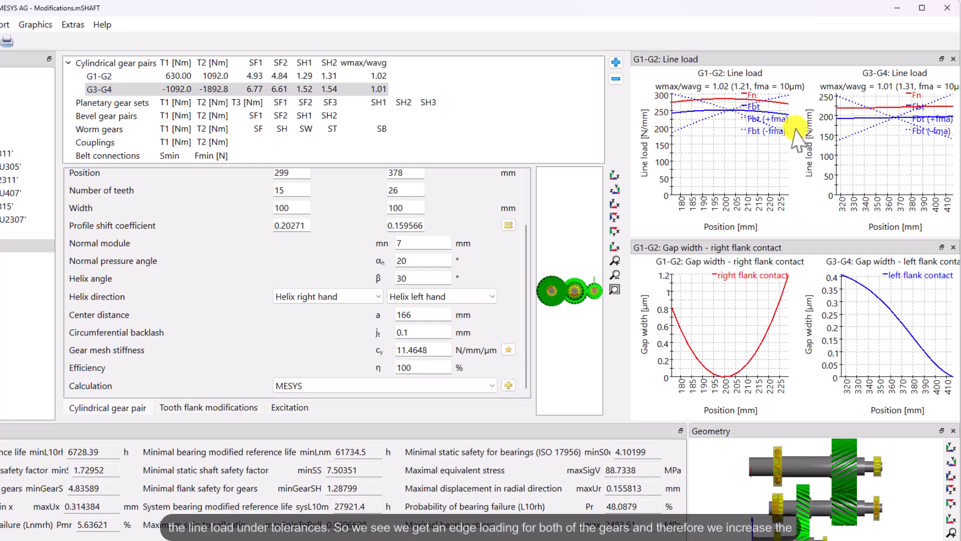
# Increase the flank line crowning Cβ of gear 1's right flank in pair G1-G2 to 0.007 mm
pyautogui.click(245, 90)
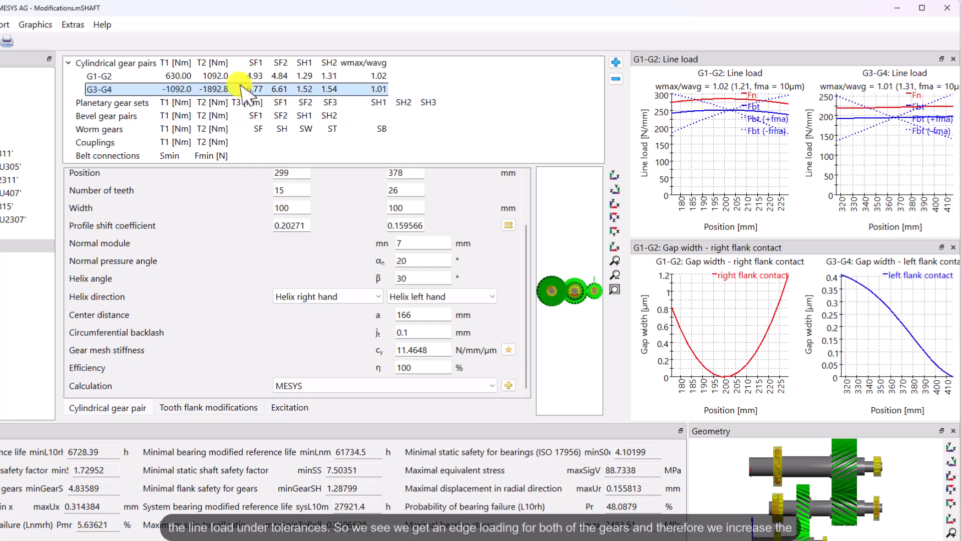
pyautogui.click(244, 76)
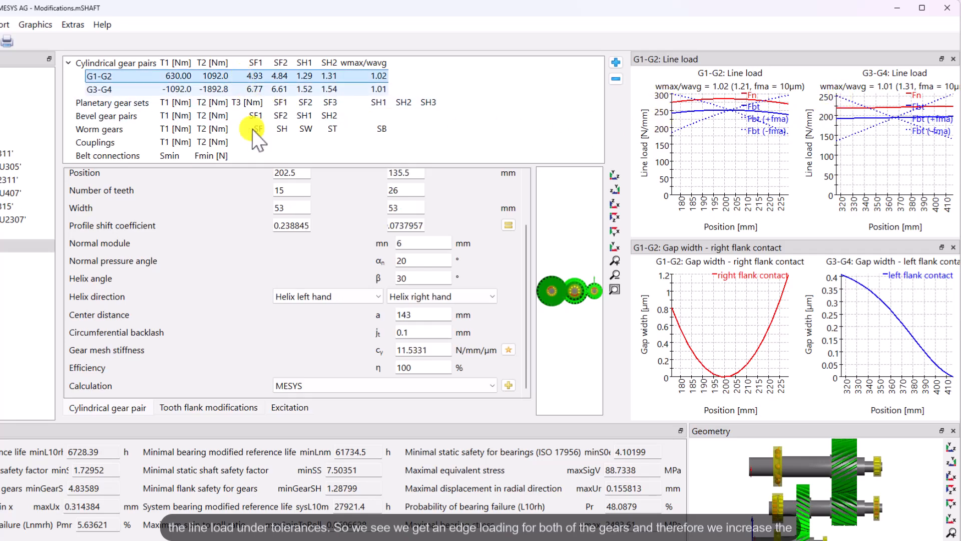
pyautogui.click(231, 408)
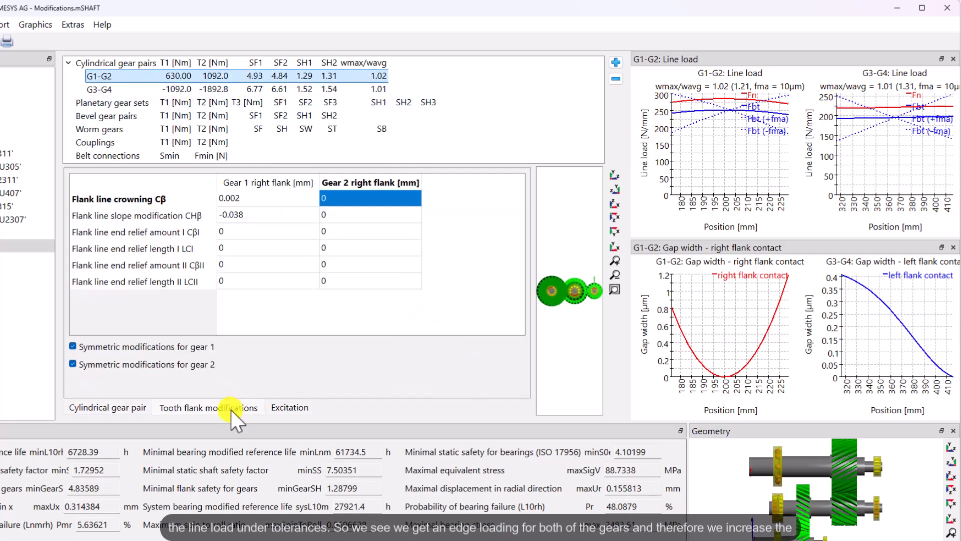
pyautogui.click(253, 196)
pyautogui.click(253, 196)
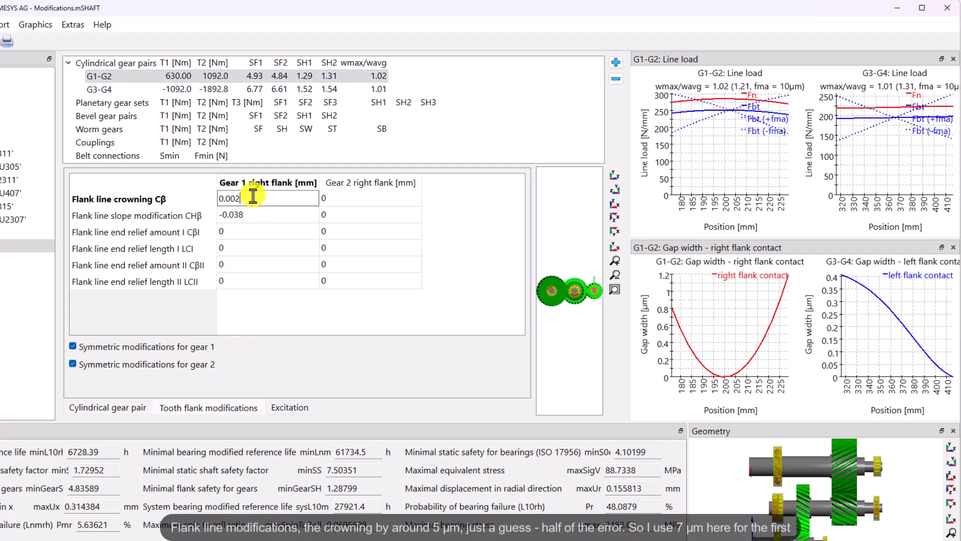
pyautogui.press('BackSpace')
pyautogui.write('5')
pyautogui.press('BackSpace')
pyautogui.write('7')
pyautogui.click(254, 218)
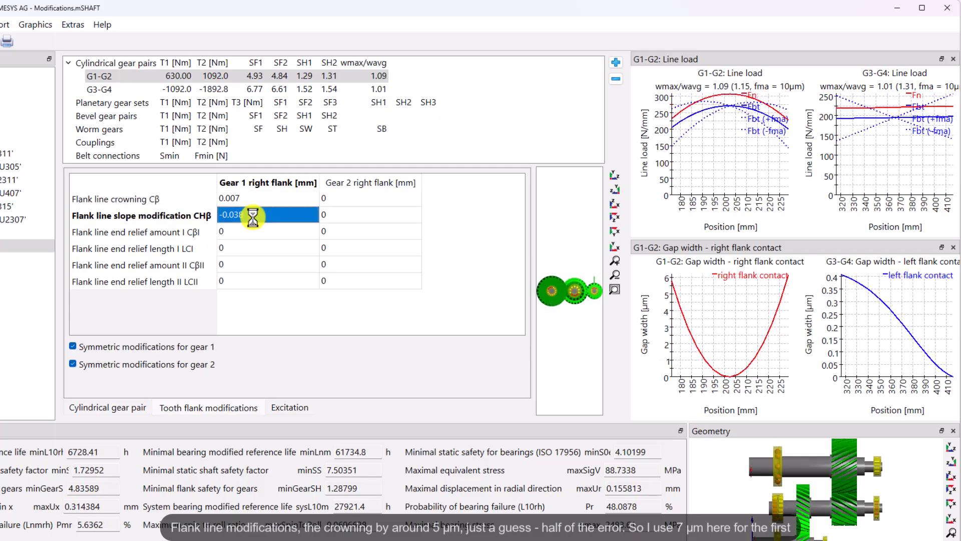
# Increase the flank line crowning Cβ of gear 1's right flank in pair G3-G4 to 0.008 mm
pyautogui.click(218, 89)
pyautogui.click(256, 196)
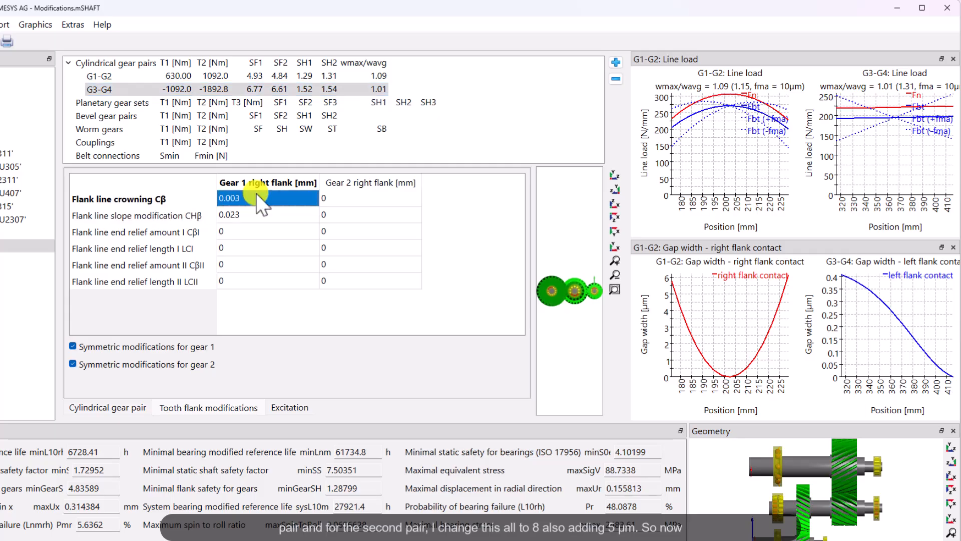
pyautogui.click(257, 193)
pyautogui.click(255, 193)
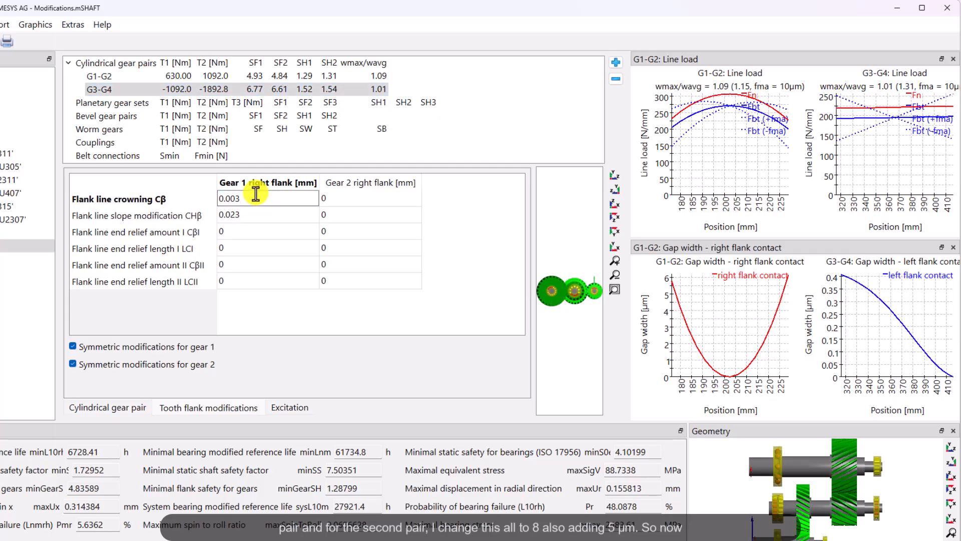
pyautogui.press('BackSpace')
pyautogui.write('8')
pyautogui.press('Tab')
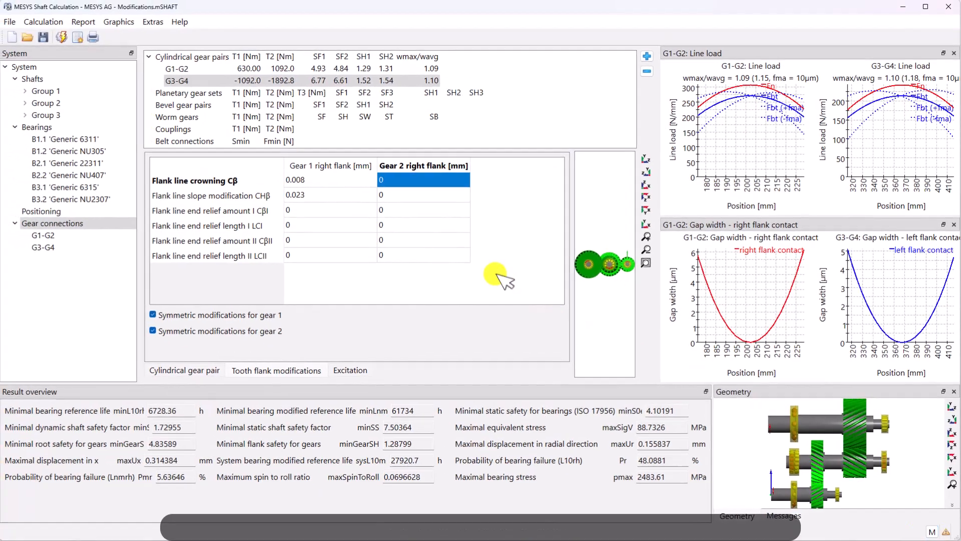
# Open the parameter variation for optimization, enlarge its window and widen both parameter columns to show the full names
pyautogui.click(44, 22)
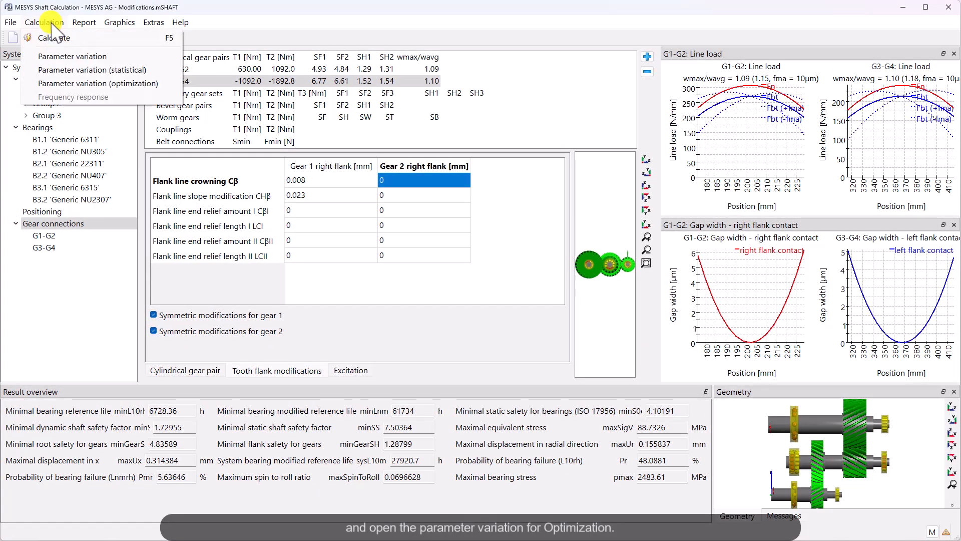
pyautogui.click(75, 83)
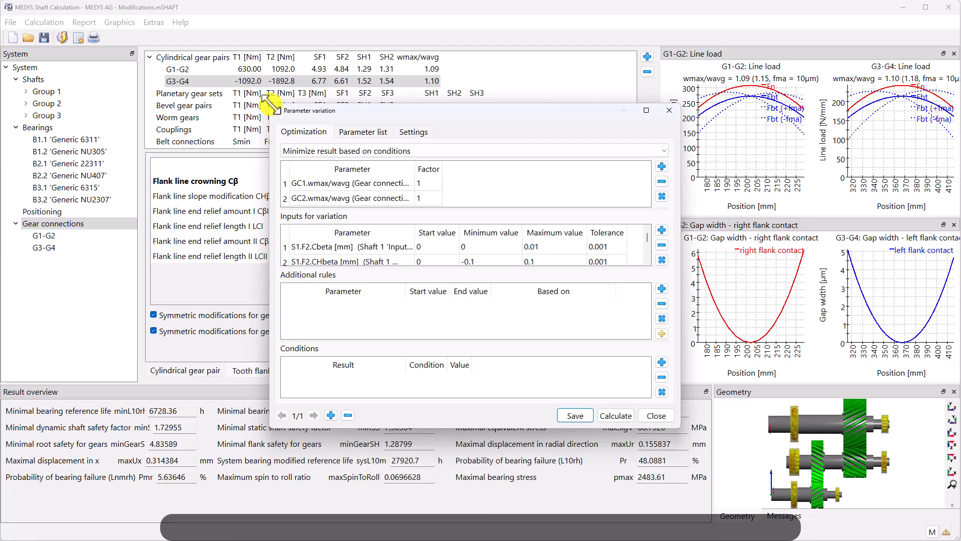
pyautogui.moveTo(271, 105); pyautogui.dragTo(86, 50)
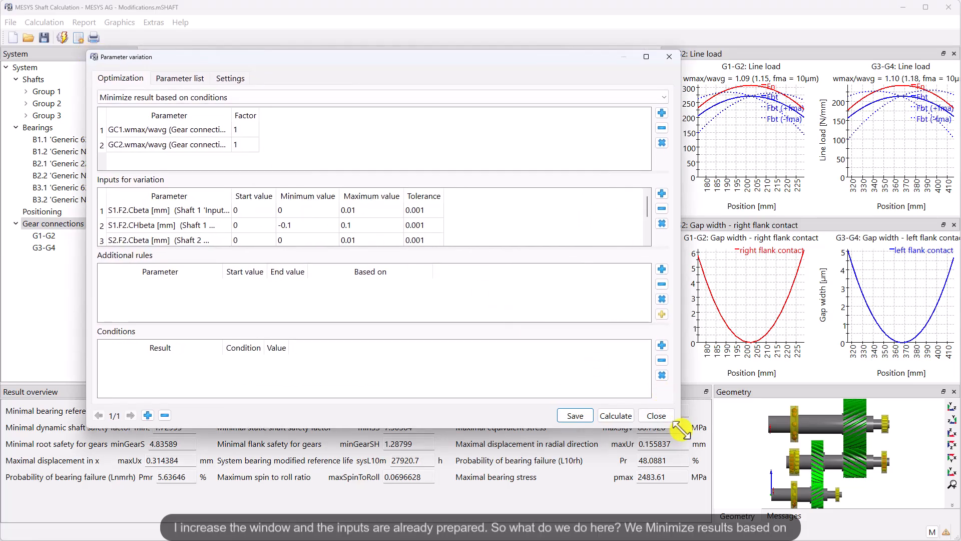
pyautogui.moveTo(679, 427); pyautogui.dragTo(913, 522)
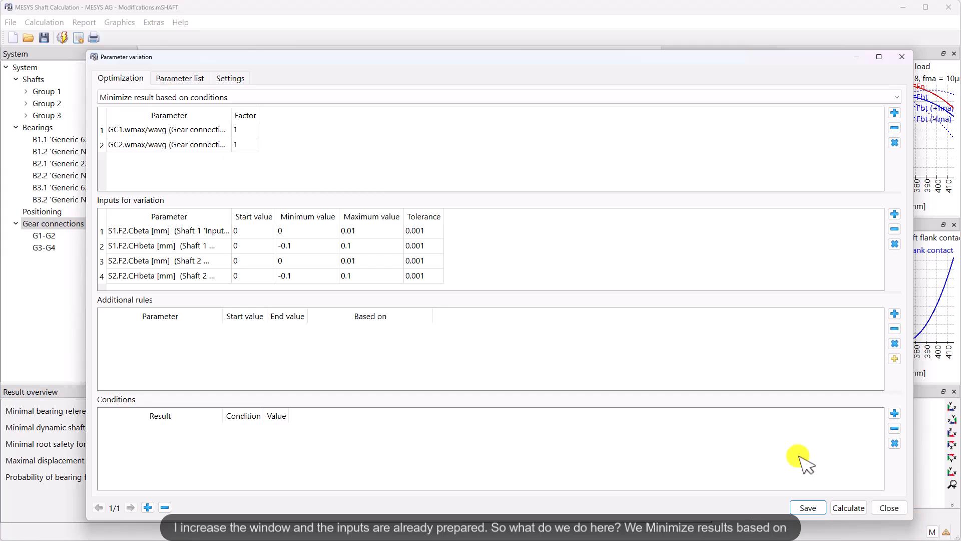
pyautogui.doubleClick(198, 118)
pyautogui.doubleClick(194, 217)
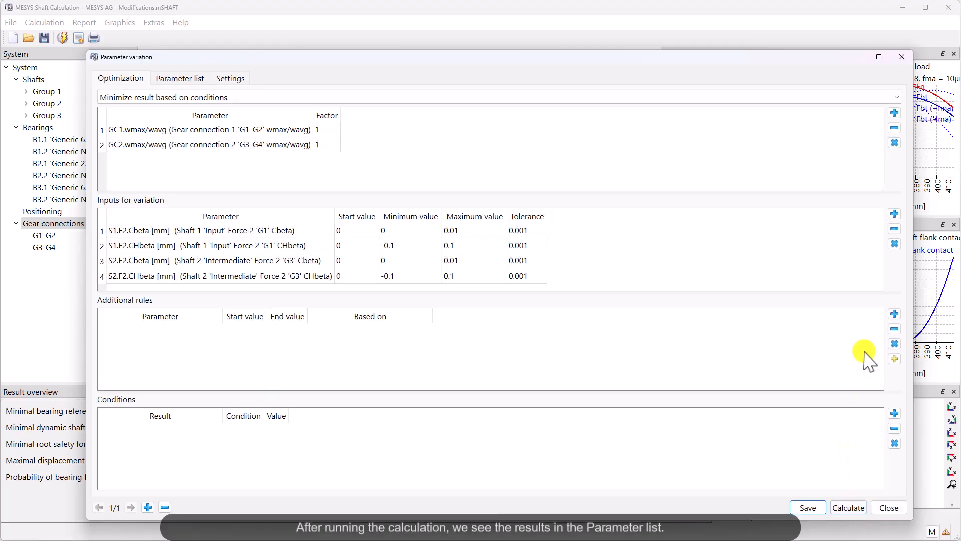
# Review the optimized parameter list, transfer its flank modification values to the model and recalculate the gearbox
pyautogui.click(181, 79)
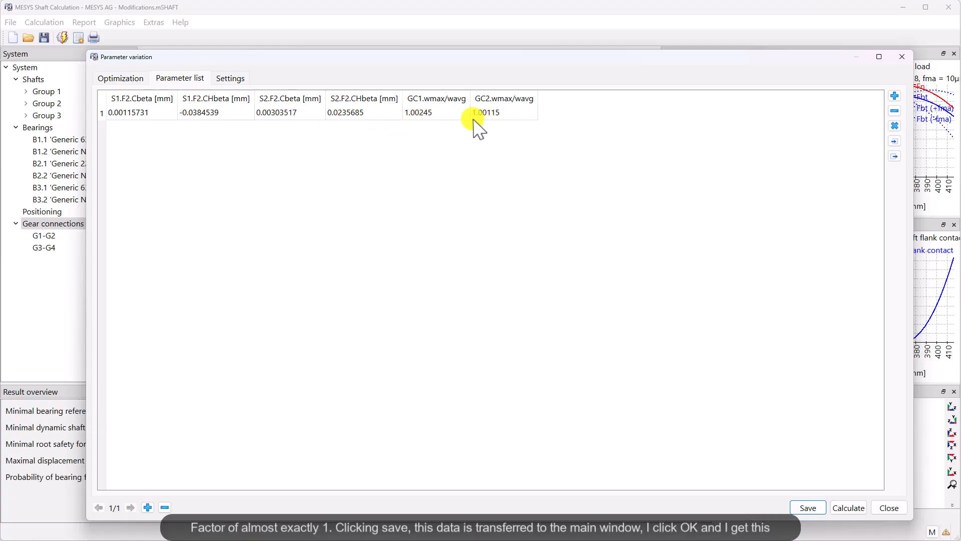
pyautogui.click(809, 508)
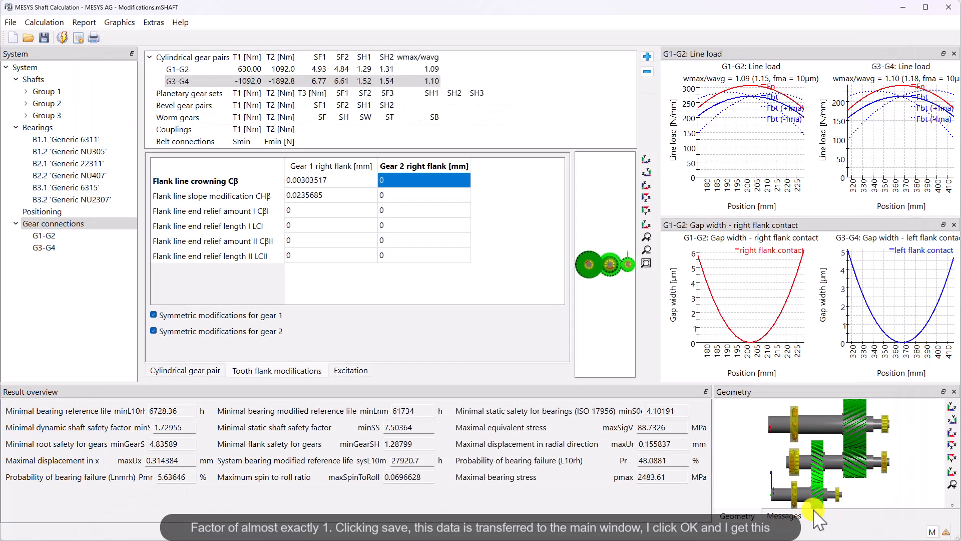
pyautogui.click(64, 36)
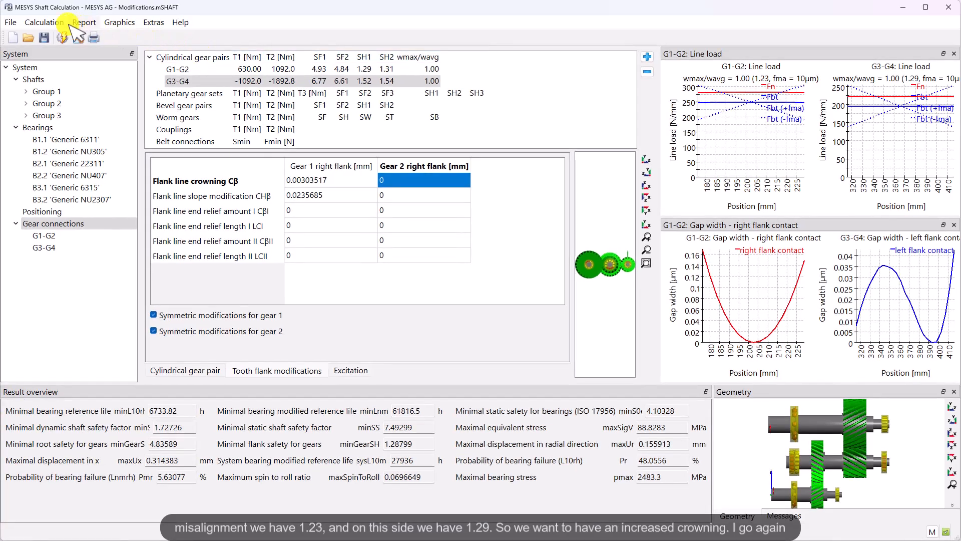
# Reopen the parameter variation for optimization, enlarging the window and widening the parameter columns to fit their names
pyautogui.click(50, 22)
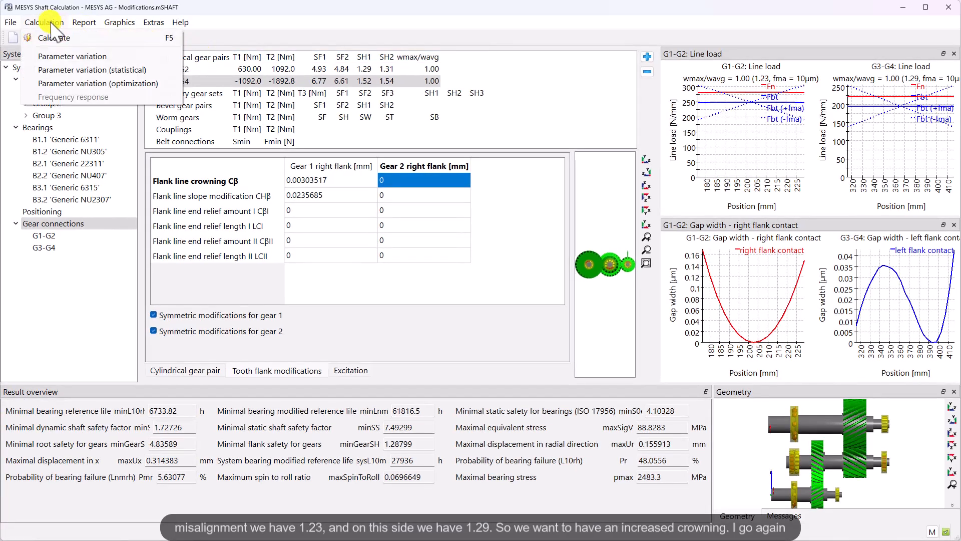
pyautogui.click(77, 83)
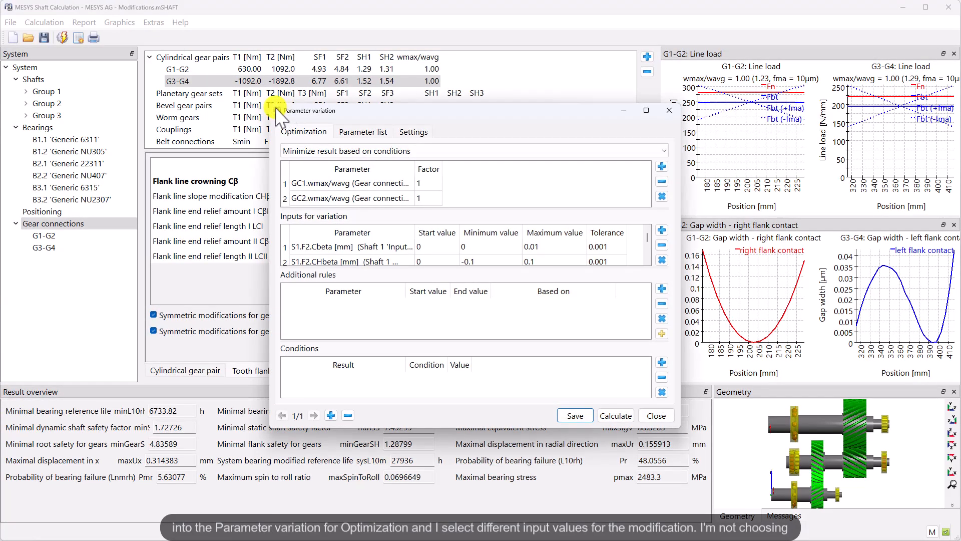
pyautogui.moveTo(268, 106); pyautogui.dragTo(50, 25)
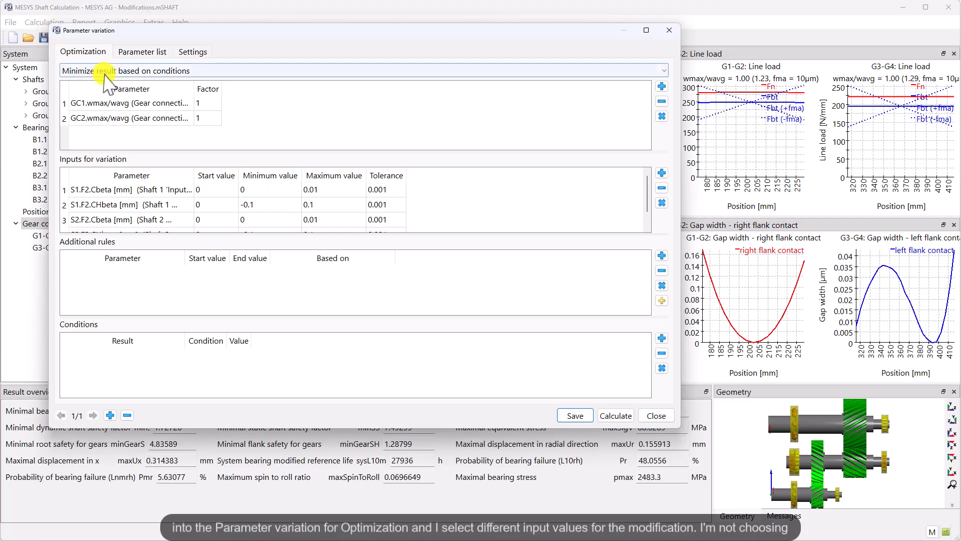
pyautogui.doubleClick(194, 88)
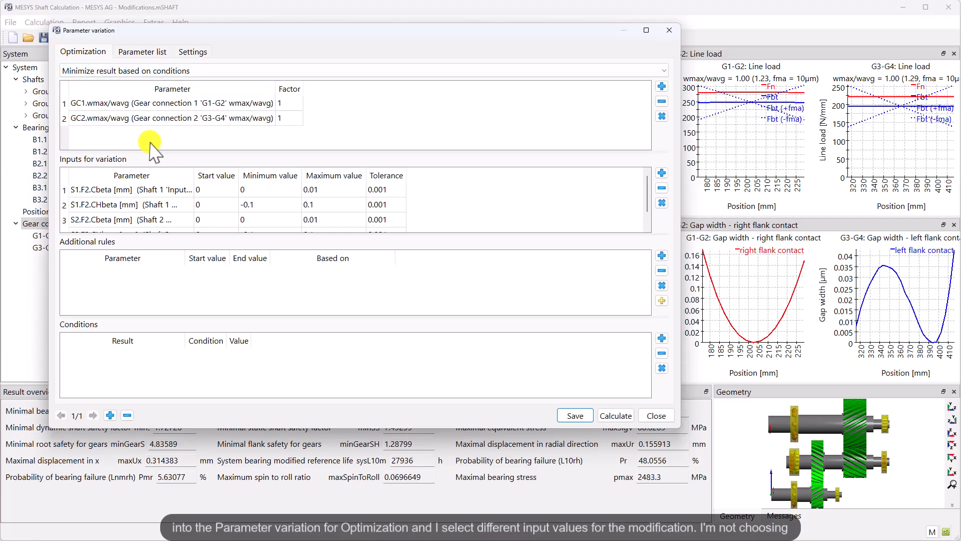
pyautogui.doubleClick(135, 176)
# Set the first result to minimize to GC1.wmax(fma)/wavg, the load factor of pair G1-G2 including misalignment
pyautogui.click(200, 103)
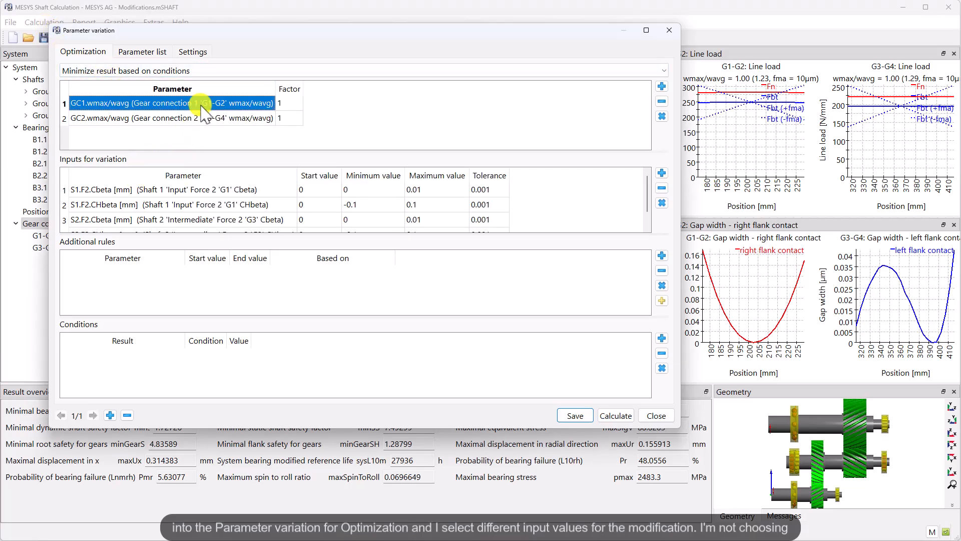
pyautogui.click(200, 103)
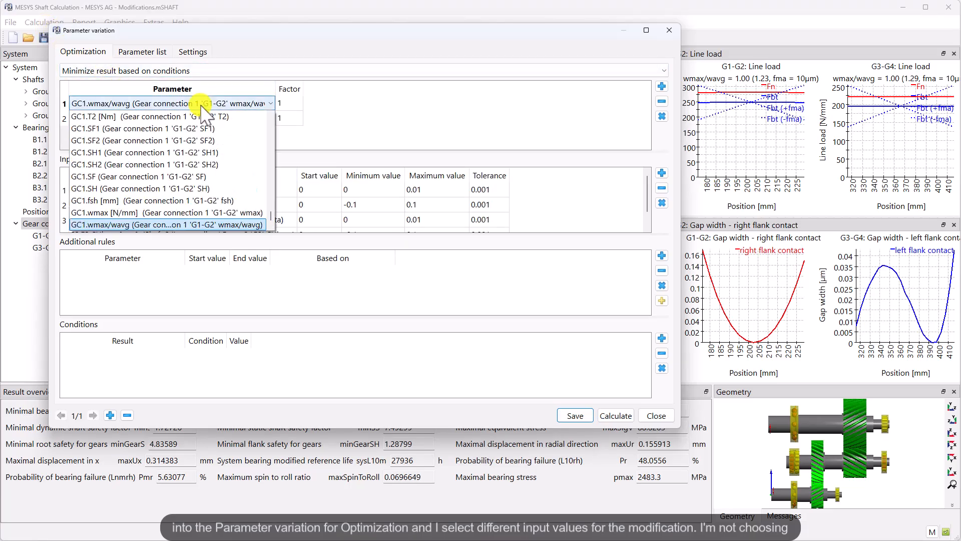
pyautogui.click(271, 226)
pyautogui.click(271, 226)
pyautogui.click(271, 226)
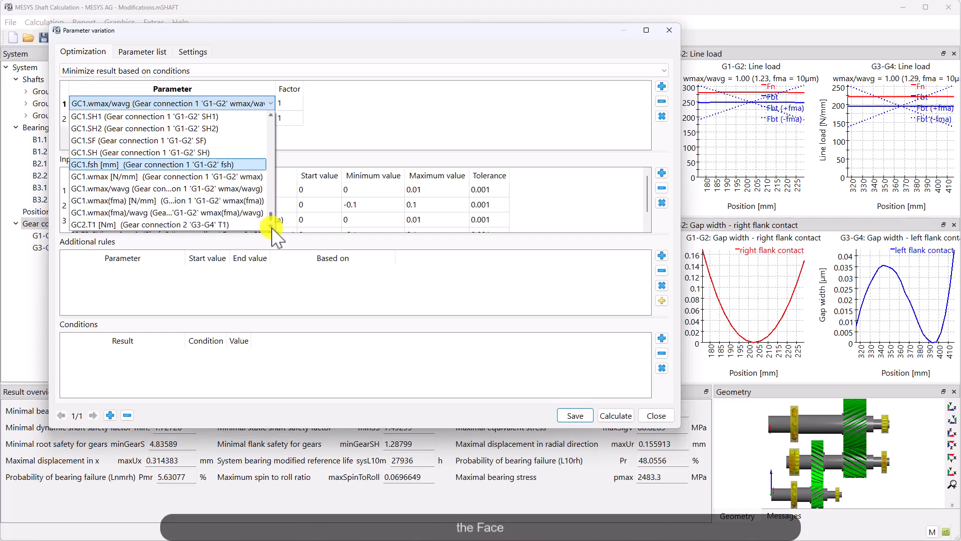
pyautogui.click(159, 220)
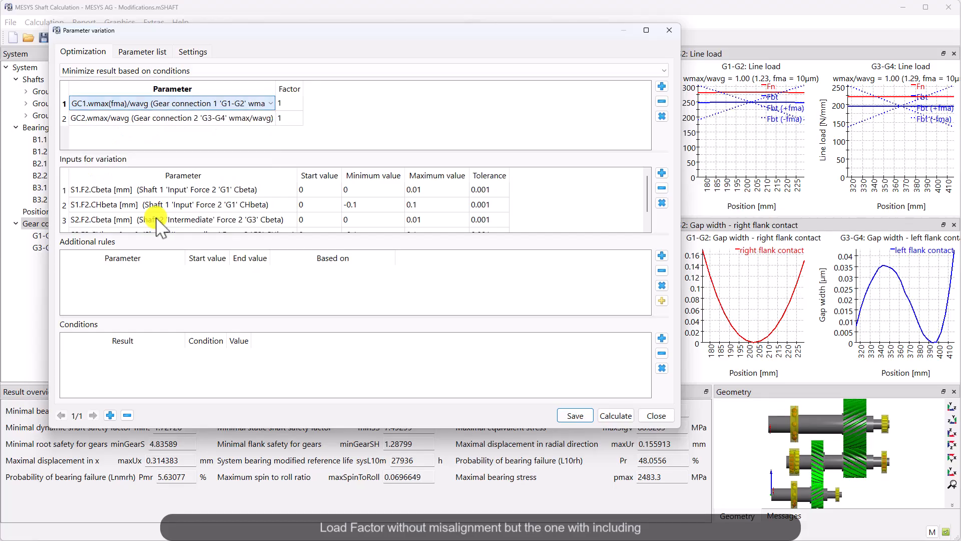
# Set the second result to minimize to GC2.wmax(fma)/wavg, the load factor of pair G3-G4 including misalignment
pyautogui.click(176, 119)
pyautogui.click(176, 119)
pyautogui.click(175, 118)
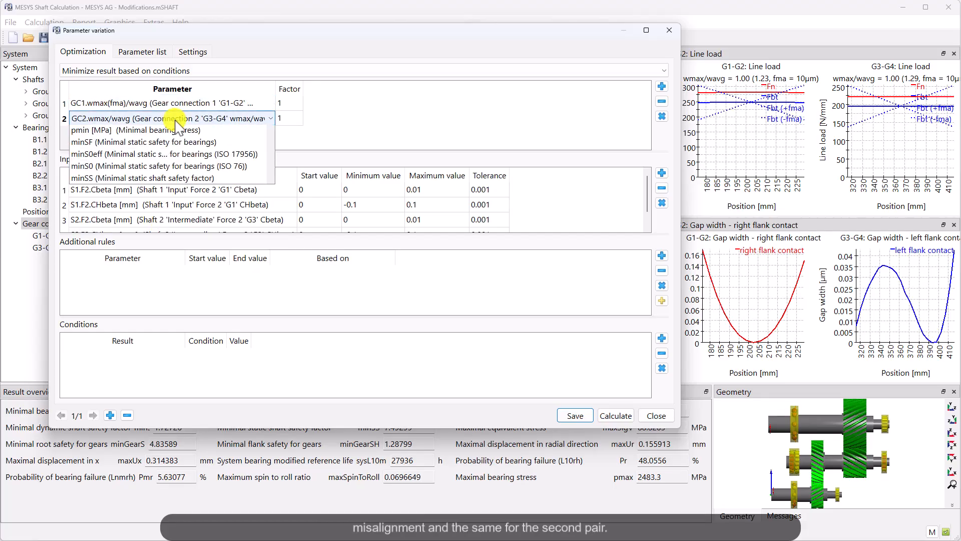
pyautogui.click(271, 242)
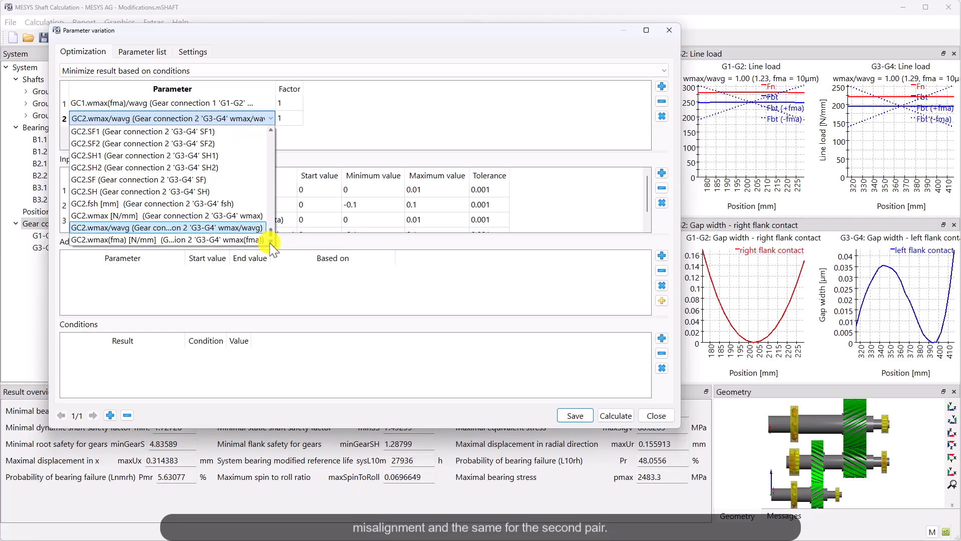
pyautogui.click(271, 242)
pyautogui.click(243, 240)
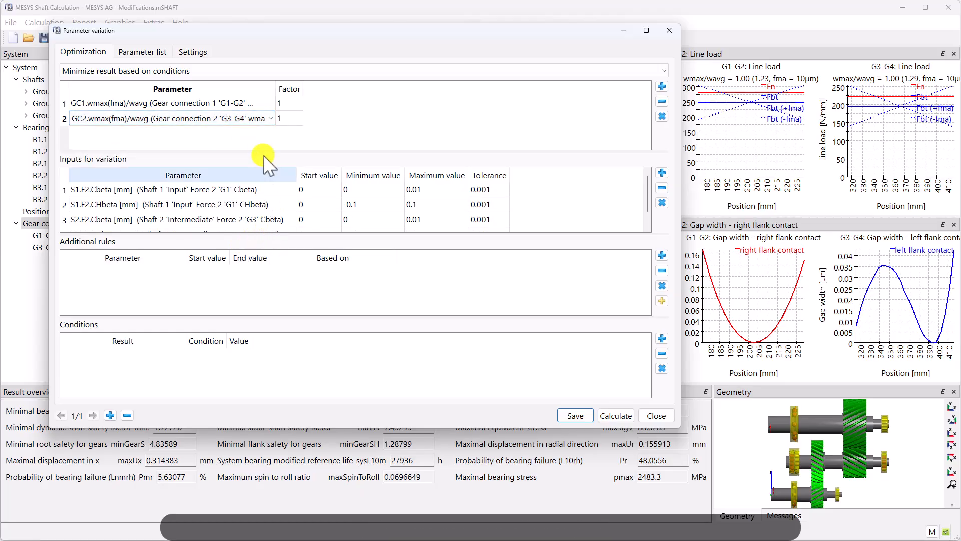
pyautogui.click(262, 143)
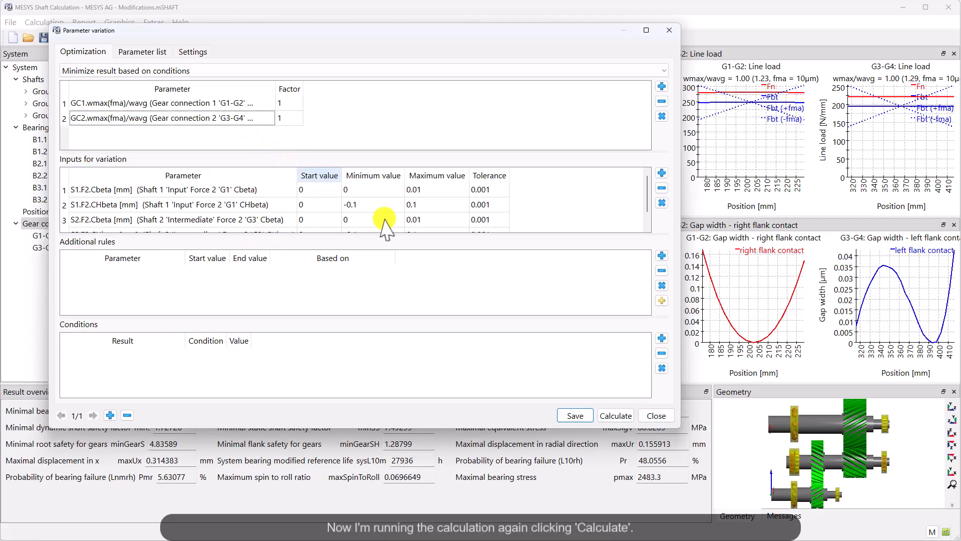
# Run the load factor minimization, review the optimized flank modifications in the parameter list, transfer them to the model and recalculate
pyautogui.click(618, 415)
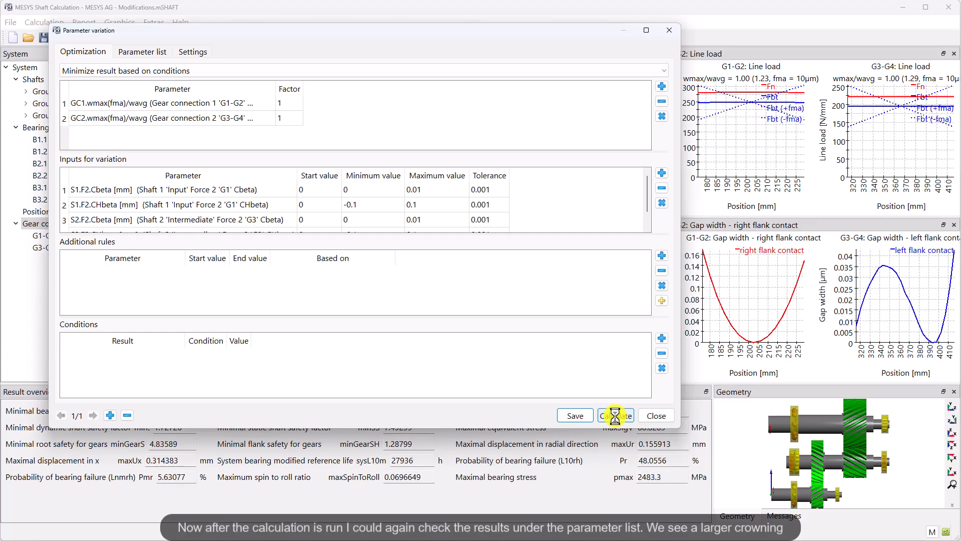
pyautogui.click(145, 53)
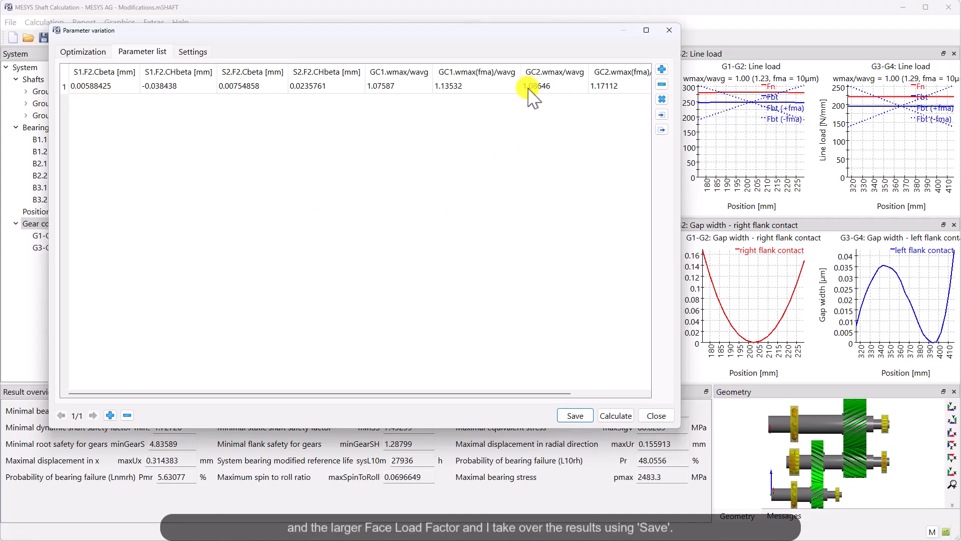
pyautogui.click(584, 415)
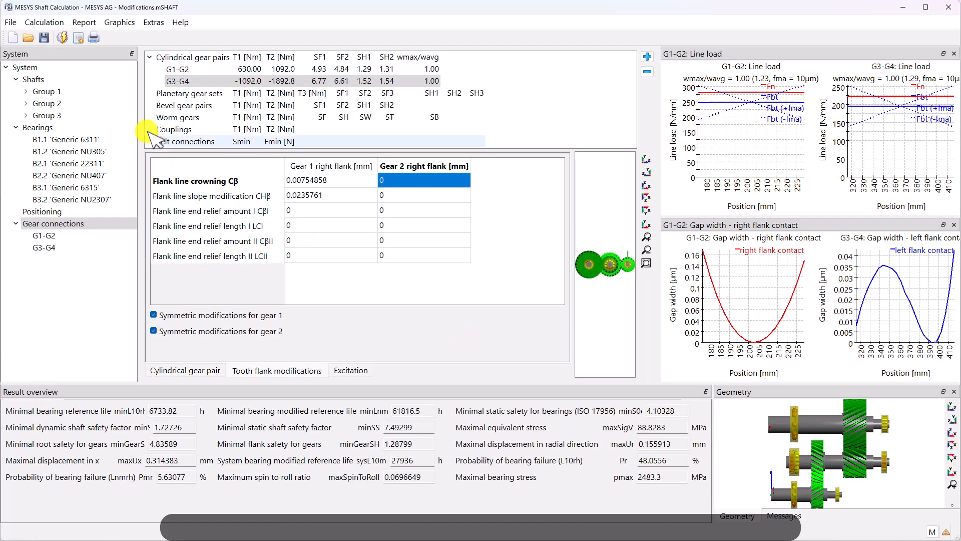
pyautogui.click(62, 38)
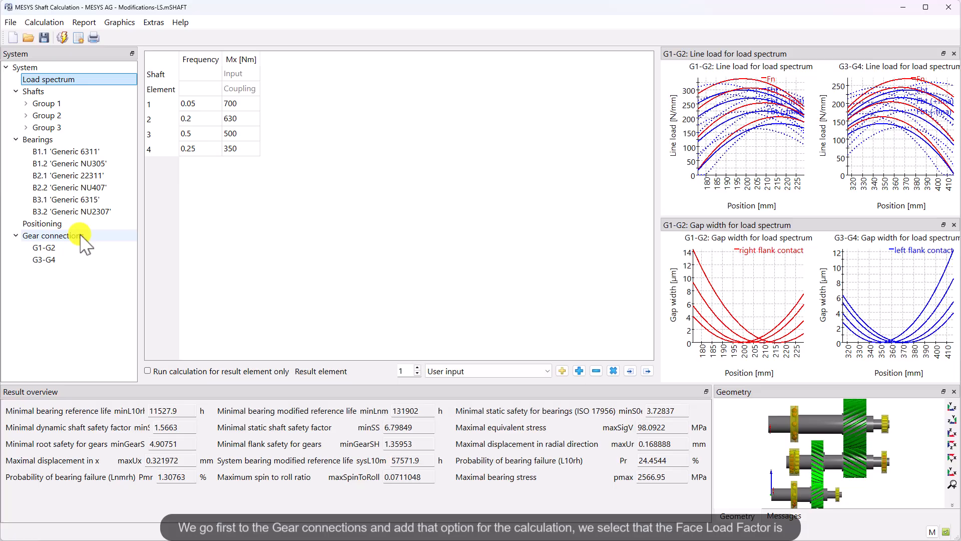
# Check the calculation options of gear pairs G1-G2 and G3-G4, accepting KHβ set to wmax/wavg and a mesh misalignment of 0.01 mm
pyautogui.click(80, 236)
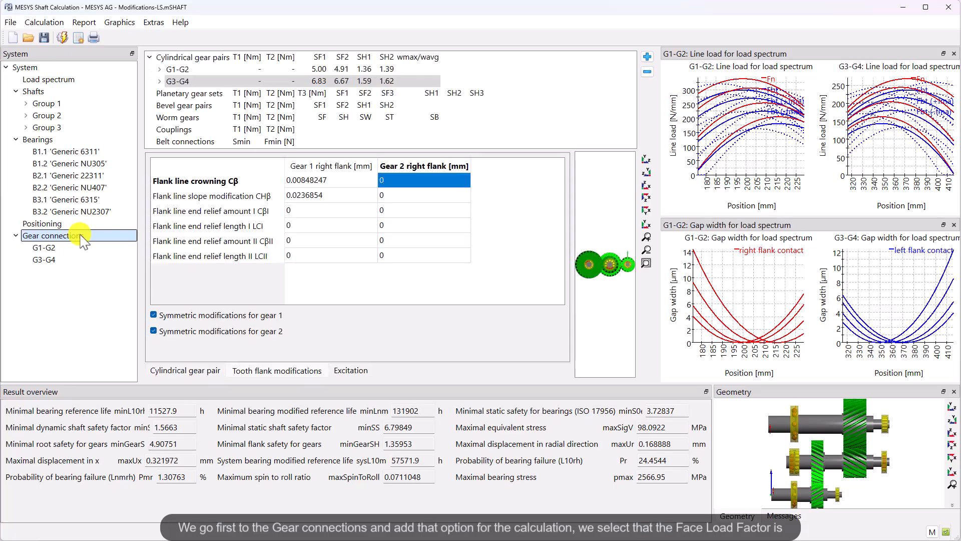
pyautogui.click(243, 70)
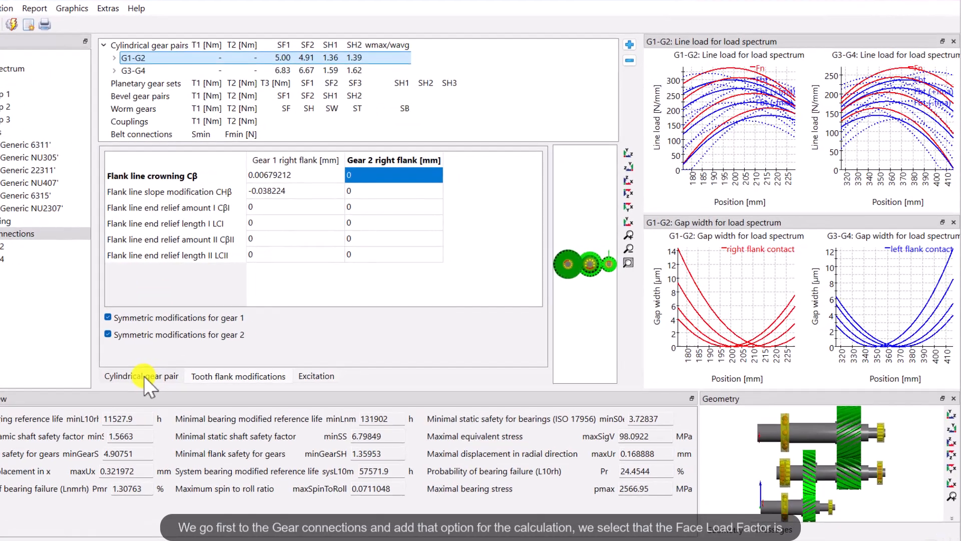
pyautogui.click(185, 370)
pyautogui.click(507, 358)
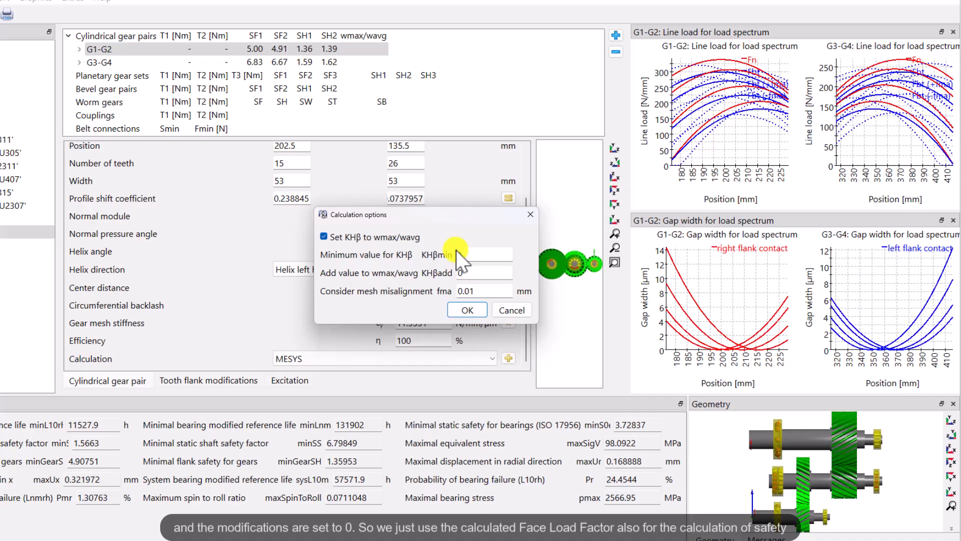
pyautogui.click(459, 316)
pyautogui.click(318, 62)
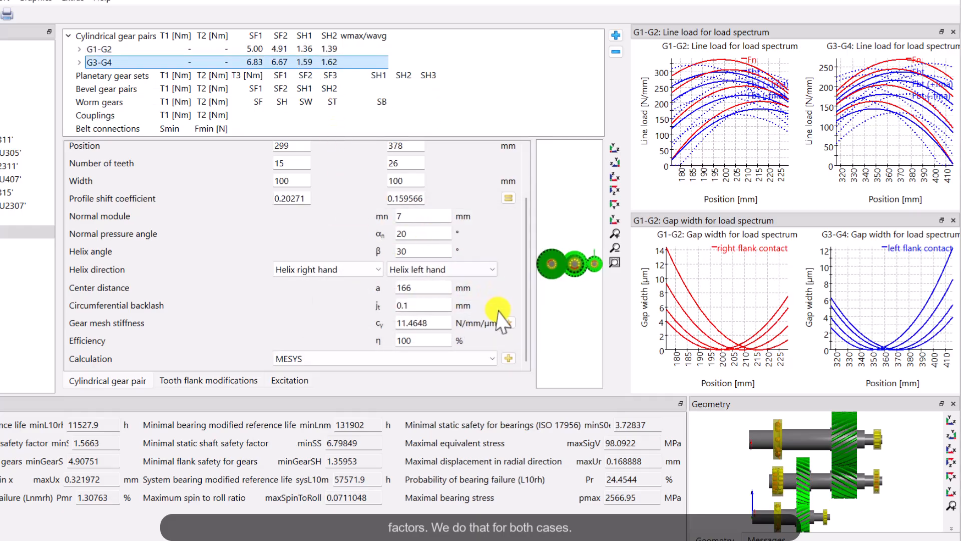
pyautogui.click(509, 359)
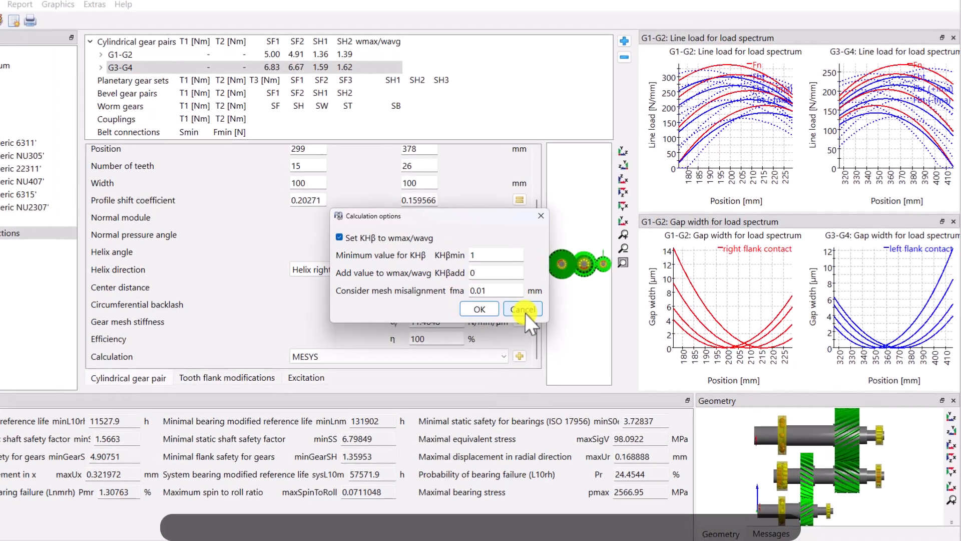
pyautogui.click(453, 310)
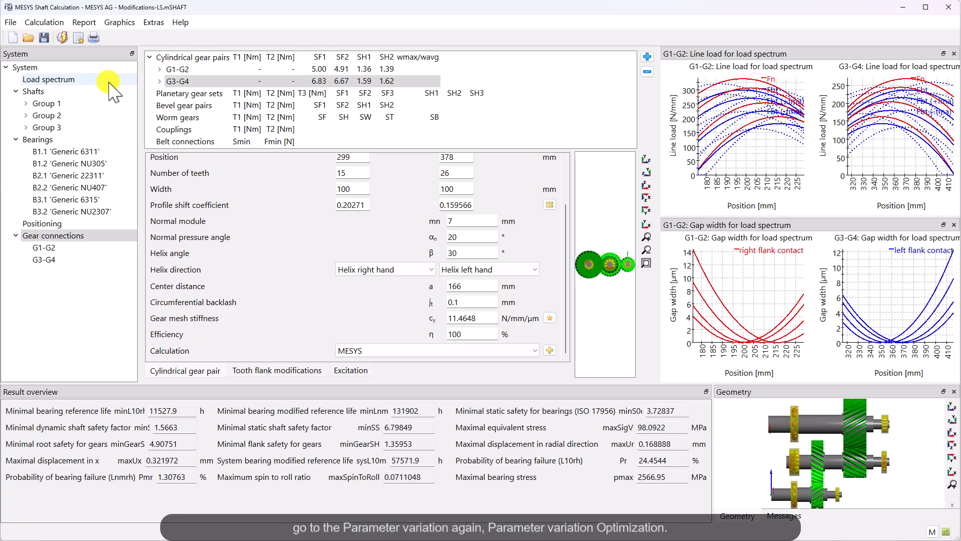
# Open the parameter variation for optimization in the load spectrum model, enlarge its window and widen both parameter columns to their full names
pyautogui.click(47, 23)
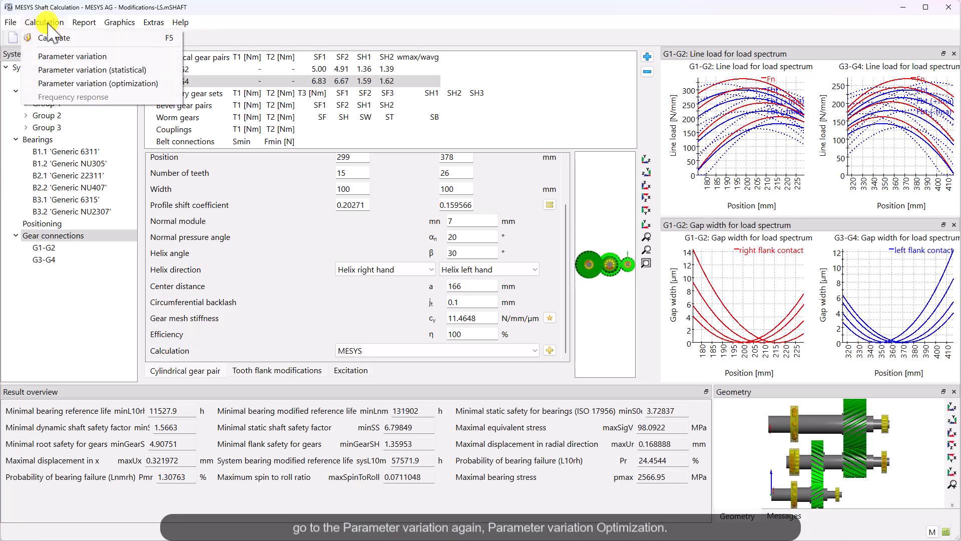
pyautogui.click(74, 89)
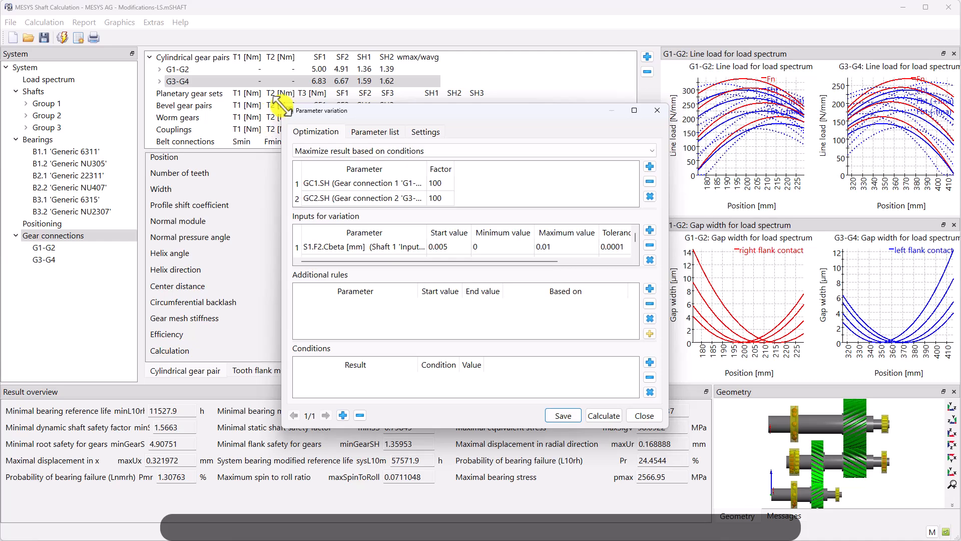
pyautogui.moveTo(281, 104); pyautogui.dragTo(78, 19)
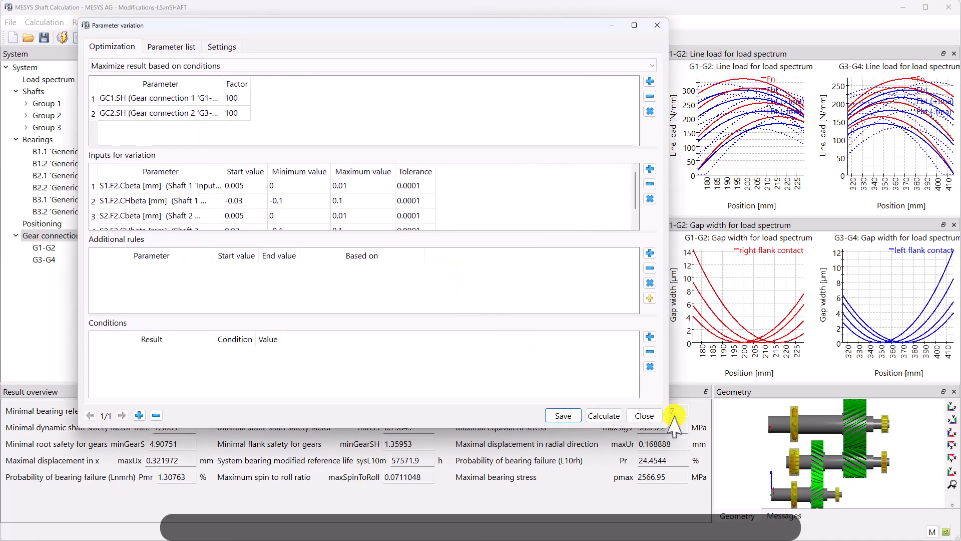
pyautogui.moveTo(667, 427); pyautogui.dragTo(904, 508)
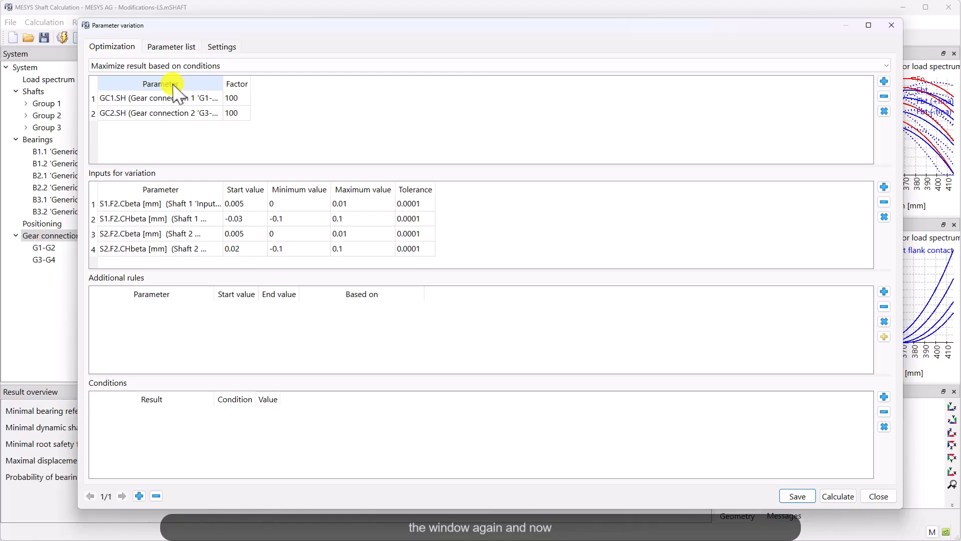
pyautogui.doubleClick(181, 187)
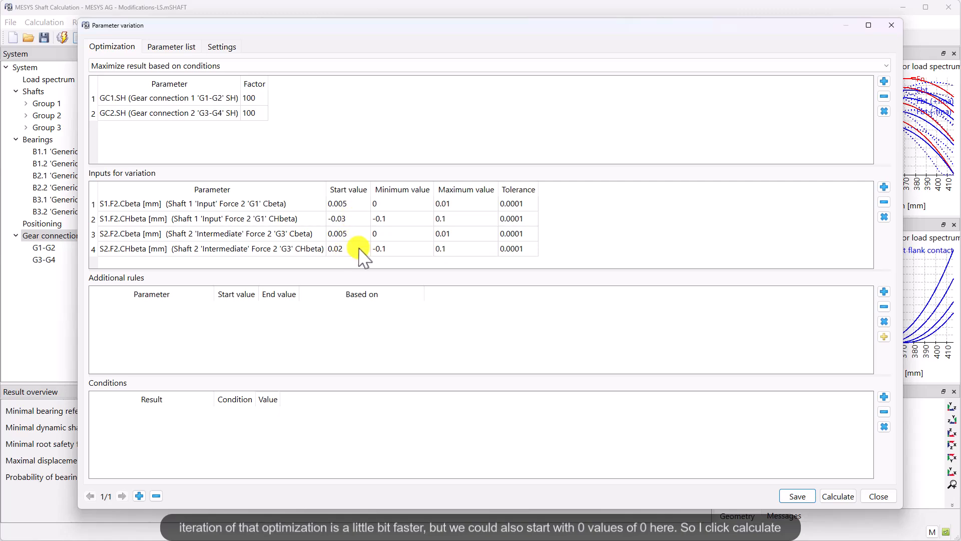
# Run the optimization maximizing GC1.SH and GC2.SH, review the parameter list, transfer the results to the model and recalculate the gearbox
pyautogui.click(837, 494)
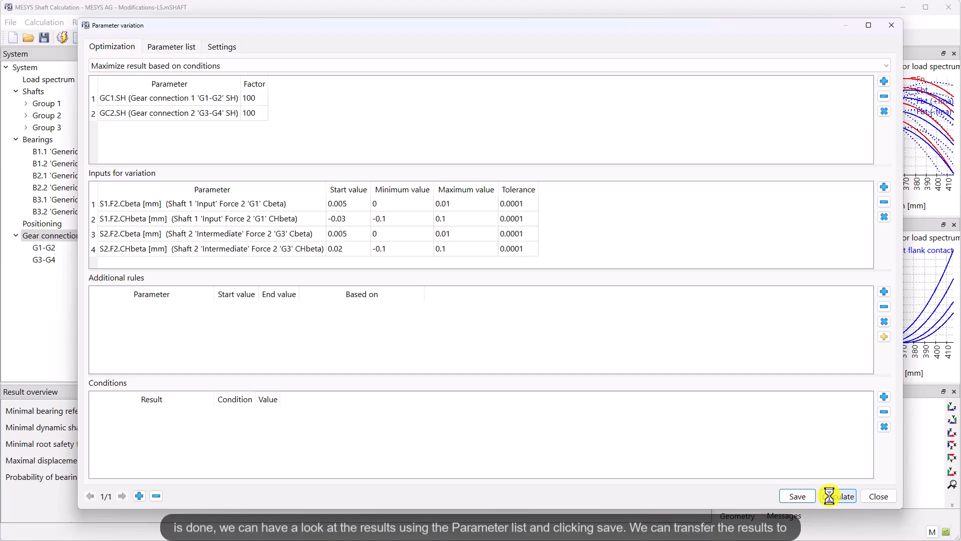
pyautogui.click(186, 56)
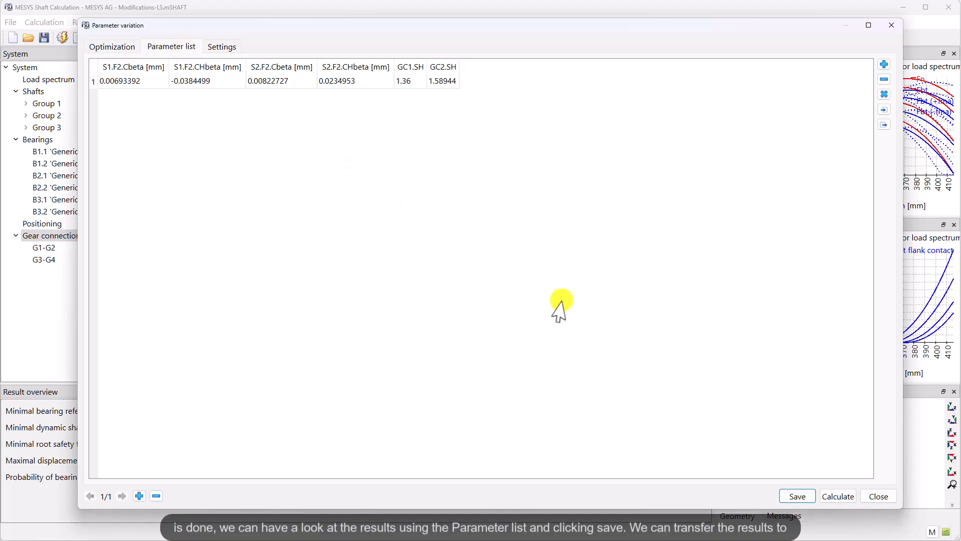
pyautogui.click(796, 496)
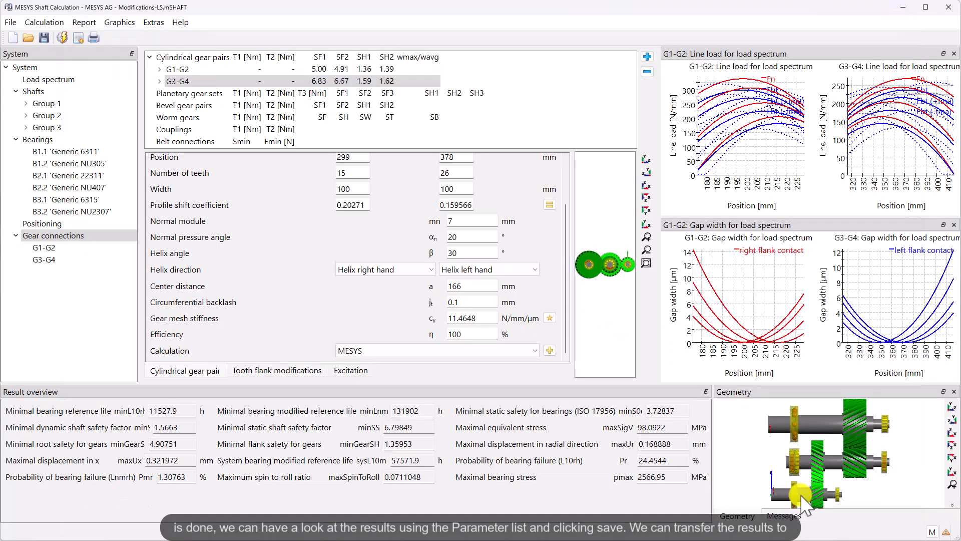
pyautogui.click(65, 33)
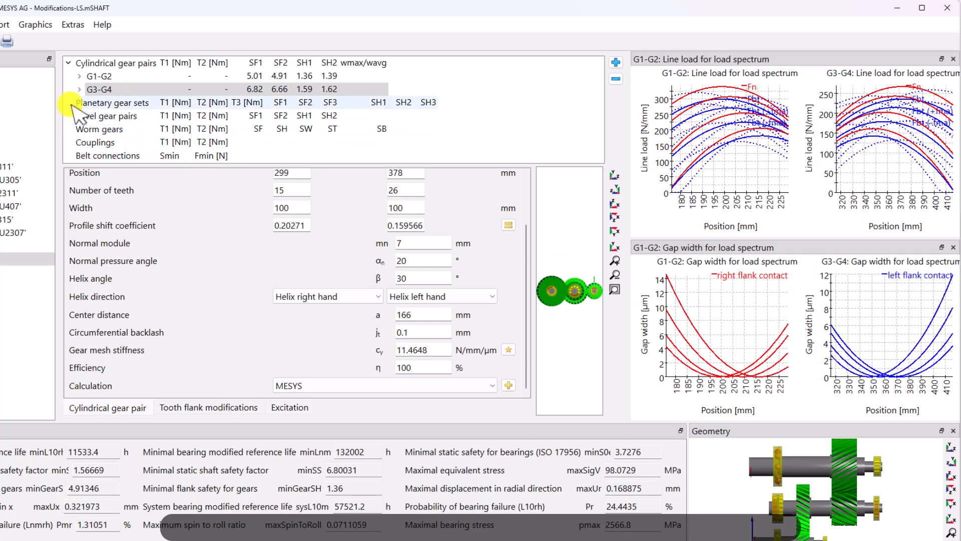
# Expand the load case results of G3-G4 and G1-G2 and enlarge the gear list to examine wmax/wavg for each case
pyautogui.click(80, 90)
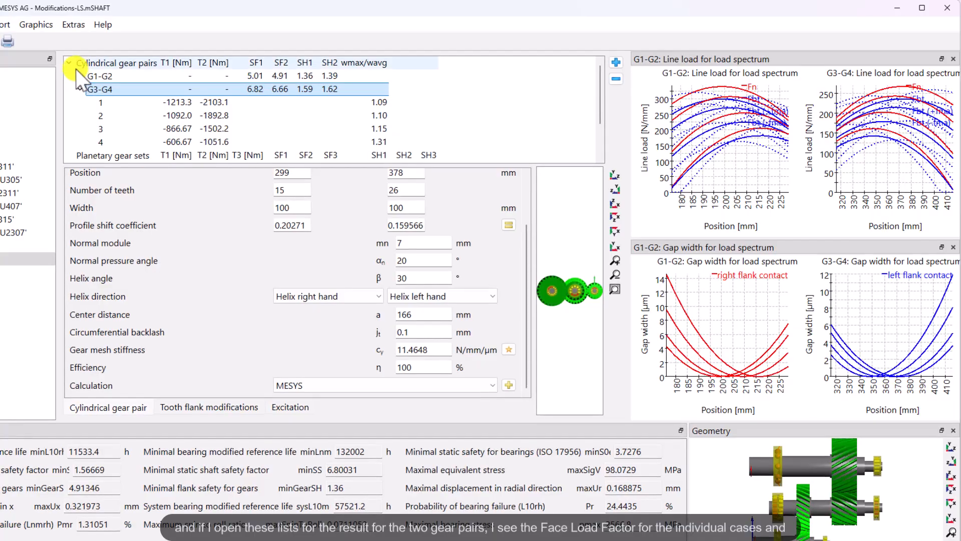
pyautogui.click(81, 76)
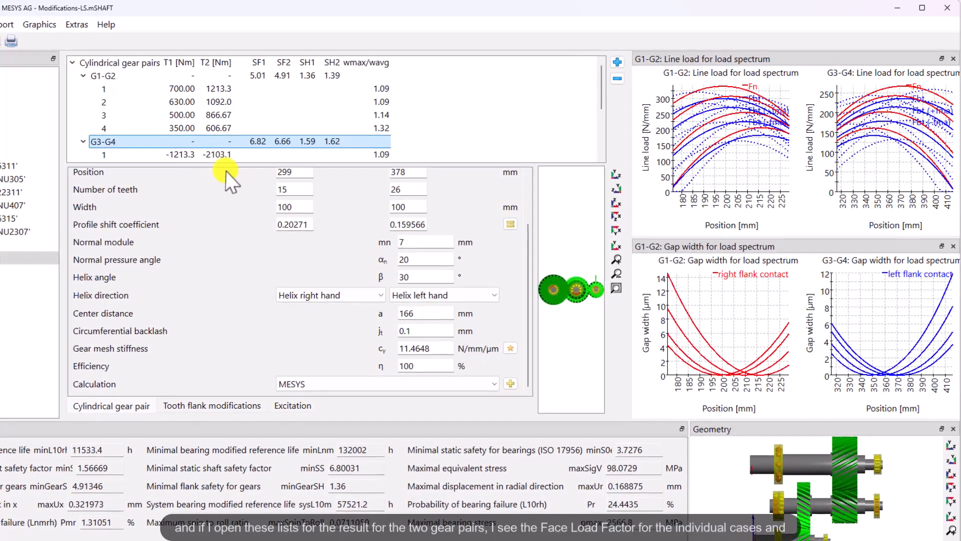
pyautogui.moveTo(229, 164); pyautogui.dragTo(257, 255)
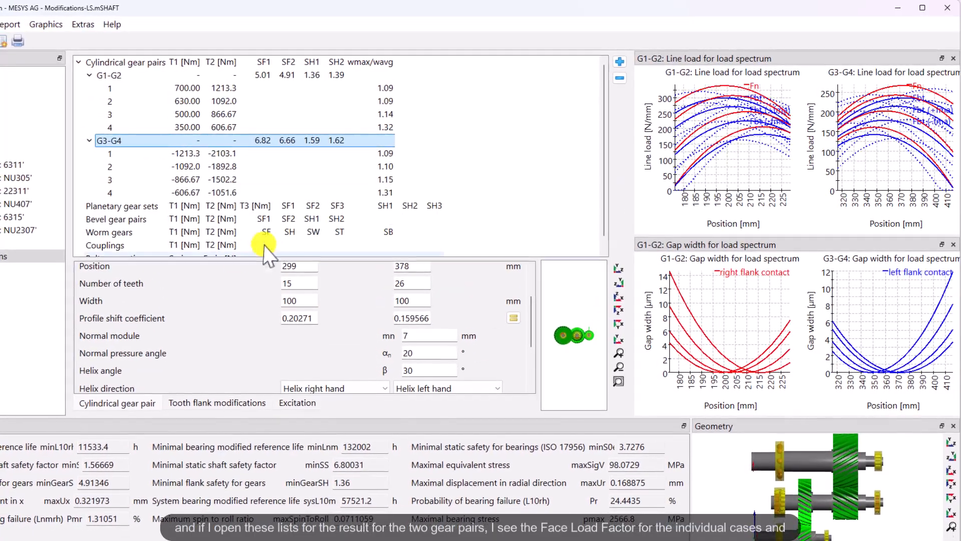